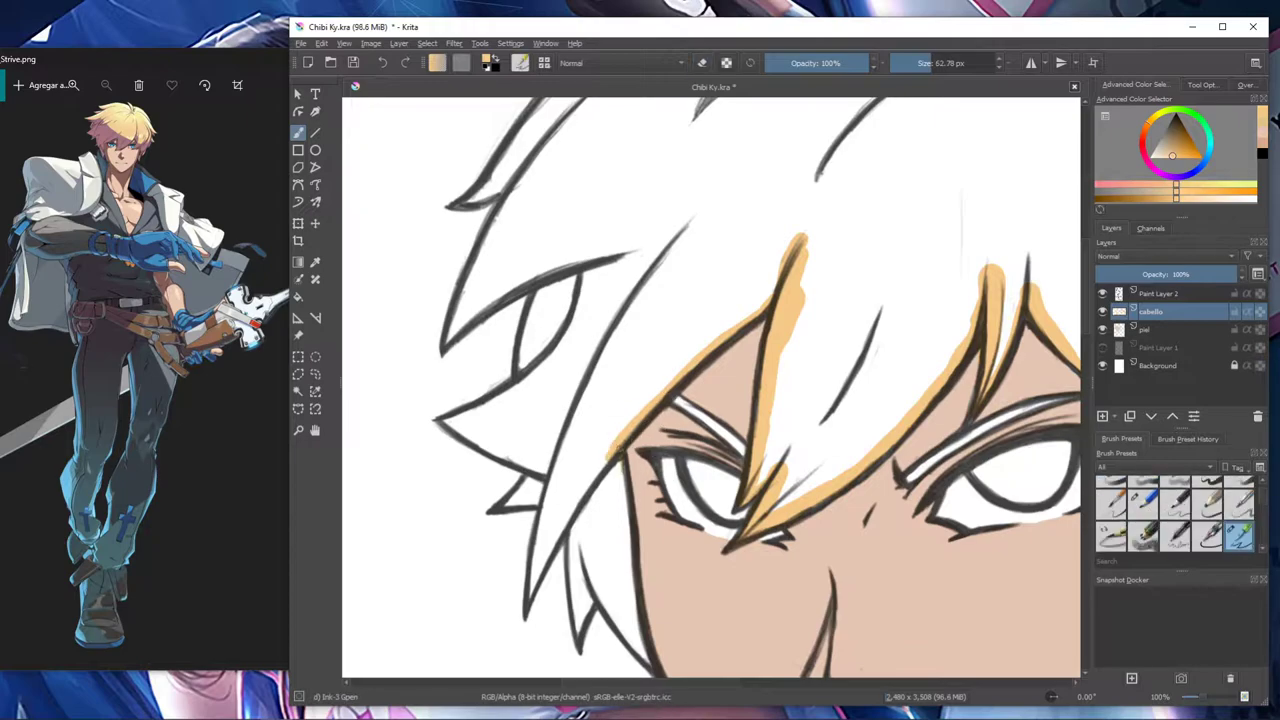
# Paint light orange along the inner edges of the character's side hair locks on the cabello layer, erasing any overspill.
pyautogui.moveTo(578, 526); pyautogui.dragTo(580, 628)
pyautogui.moveTo(577, 567); pyautogui.dragTo(540, 545)
pyautogui.moveTo(530, 595)
pyautogui.mouseDown()
pyautogui.moveTo(535, 490)
pyautogui.moveTo(508, 505)
pyautogui.moveTo(448, 420)
pyautogui.moveTo(523, 383)
pyautogui.mouseUp()
pyautogui.press('e')
pyautogui.press('/')
pyautogui.moveTo(521, 370)
pyautogui.mouseDown()
pyautogui.moveTo(536, 291)
pyautogui.moveTo(454, 336)
pyautogui.mouseUp()
pyautogui.moveTo(530, 288); pyautogui.dragTo(452, 338)
pyautogui.moveTo(452, 338); pyautogui.dragTo(513, 193)
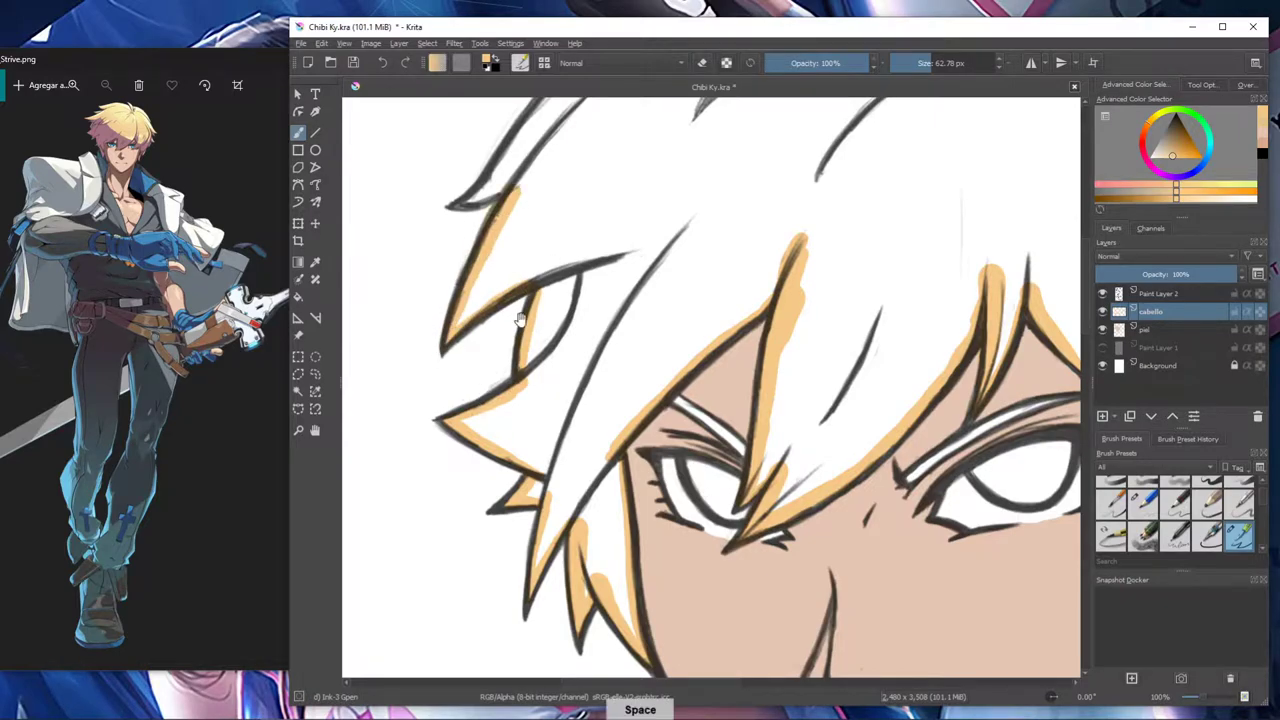
# Continue the light orange edging up the side of the hair toward the crown, cleaning up paint outside the lines.
pyautogui.moveTo(514, 240); pyautogui.dragTo(505, 384)
pyautogui.press('/')
pyautogui.press('/')
pyautogui.moveTo(472, 333)
pyautogui.mouseDown()
pyautogui.moveTo(507, 274)
pyautogui.moveTo(676, 130)
pyautogui.mouseUp()
pyautogui.press('/')
pyautogui.press('/')
pyautogui.moveTo(620, 171); pyautogui.dragTo(549, 411)
# Edge the crown and the opposite side of the hair with light orange along the line art.
pyautogui.moveTo(590, 363)
pyautogui.mouseDown()
pyautogui.moveTo(505, 338)
pyautogui.moveTo(850, 265)
pyautogui.moveTo(923, 303)
pyautogui.moveTo(900, 242)
pyautogui.moveTo(938, 322)
pyautogui.mouseUp()
pyautogui.moveTo(961, 268); pyautogui.dragTo(982, 270)
pyautogui.moveTo(976, 370)
pyautogui.mouseDown()
pyautogui.moveTo(666, 420)
pyautogui.moveTo(550, 310)
pyautogui.mouseUp()
pyautogui.moveTo(565, 208)
pyautogui.mouseDown()
pyautogui.moveTo(713, 257)
pyautogui.moveTo(872, 500)
pyautogui.moveTo(897, 599)
pyautogui.moveTo(846, 371)
pyautogui.moveTo(884, 470)
pyautogui.moveTo(817, 383)
pyautogui.moveTo(795, 300)
pyautogui.mouseUp()
pyautogui.moveTo(846, 465)
pyautogui.mouseDown()
pyautogui.moveTo(874, 537)
pyautogui.moveTo(840, 449)
pyautogui.moveTo(833, 312)
pyautogui.mouseUp()
pyautogui.moveTo(826, 300)
pyautogui.mouseDown()
pyautogui.moveTo(708, 577)
pyautogui.moveTo(594, 531)
pyautogui.moveTo(580, 309)
pyautogui.moveTo(588, 538)
pyautogui.moveTo(649, 480)
pyautogui.moveTo(766, 406)
pyautogui.moveTo(700, 370)
pyautogui.mouseUp()
# Fill the remaining white areas of the hair with solid light orange up to the crown.
pyautogui.scroll(-2, 700, 370)
pyautogui.moveTo(700, 370); pyautogui.dragTo(829, 367)
pyautogui.moveTo(488, 418)
pyautogui.mouseDown()
pyautogui.moveTo(497, 453)
pyautogui.moveTo(440, 375)
pyautogui.moveTo(475, 295)
pyautogui.moveTo(535, 343)
pyautogui.moveTo(470, 290)
pyautogui.moveTo(600, 400)
pyautogui.moveTo(690, 260)
pyautogui.moveTo(762, 351)
pyautogui.moveTo(840, 200)
pyautogui.moveTo(600, 125)
pyautogui.moveTo(505, 146)
pyautogui.mouseUp()
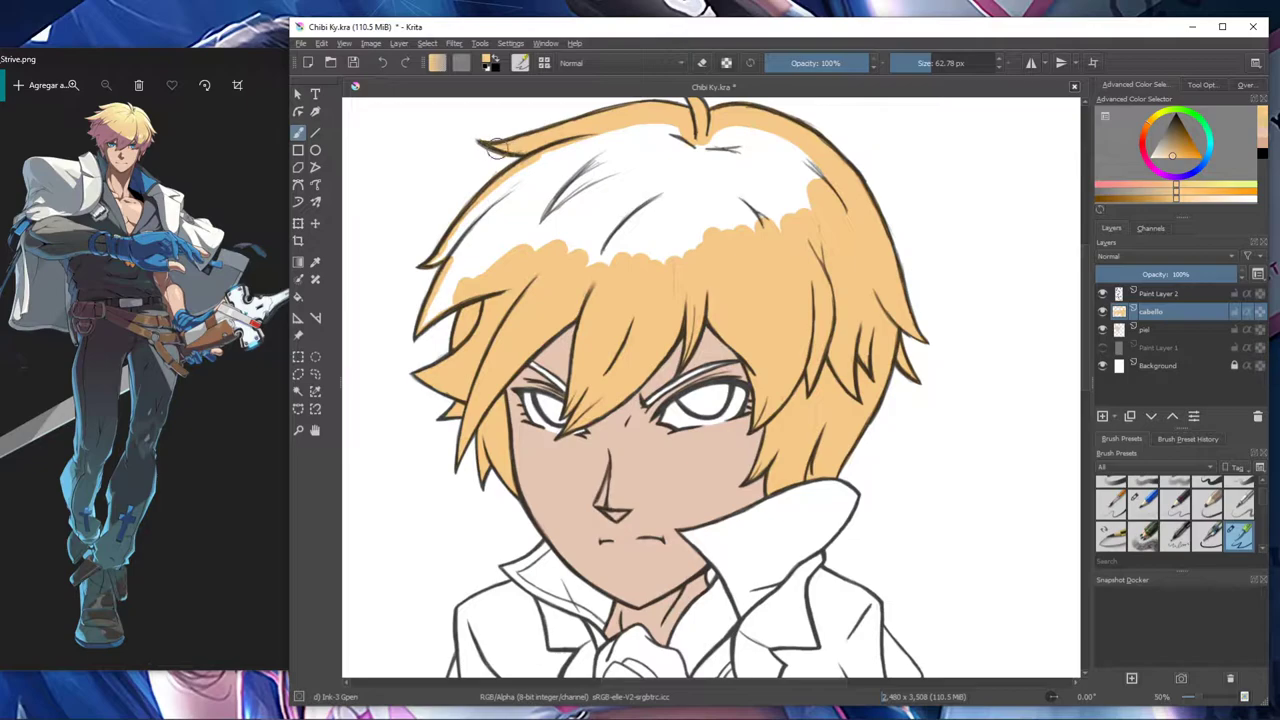
pyautogui.moveTo(468, 218)
pyautogui.mouseDown()
pyautogui.moveTo(435, 315)
pyautogui.moveTo(665, 150)
pyautogui.moveTo(826, 202)
pyautogui.mouseUp()
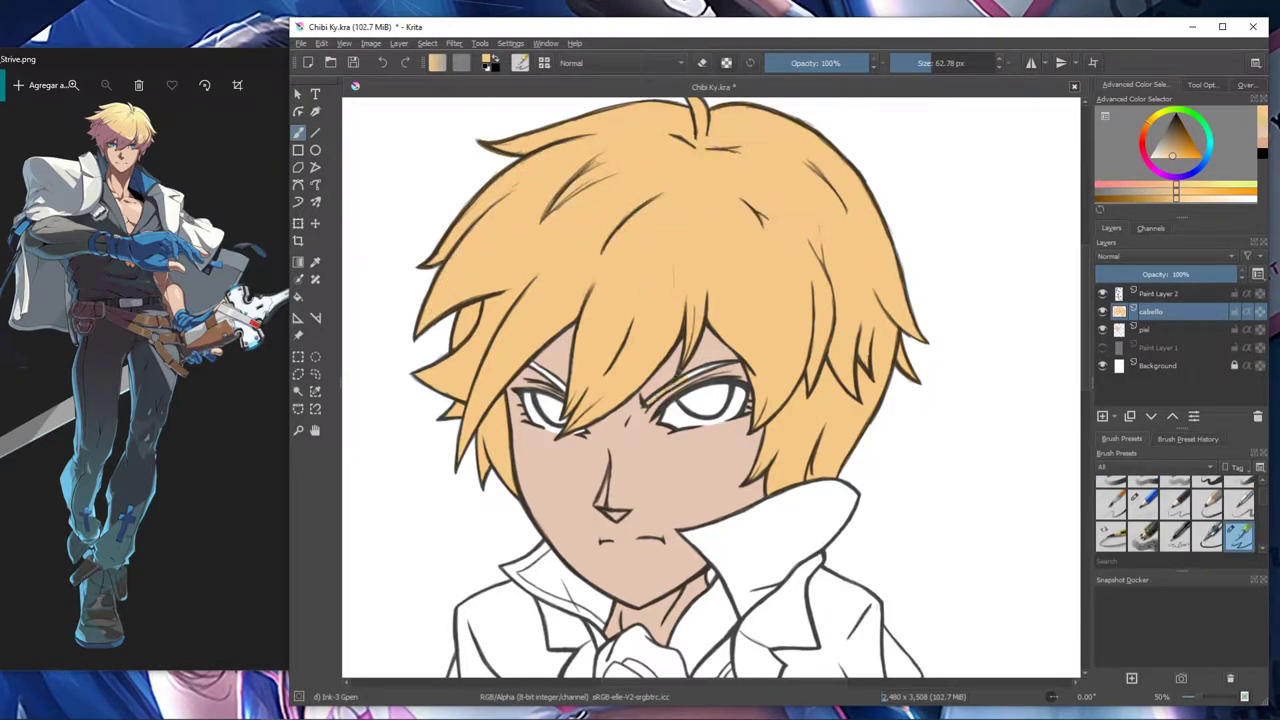
# Paint both irises solid blue on a layer named Ojos, erasing paint that spills onto the whites of the eyes.
pyautogui.moveTo(690, 376); pyautogui.dragTo(718, 367)
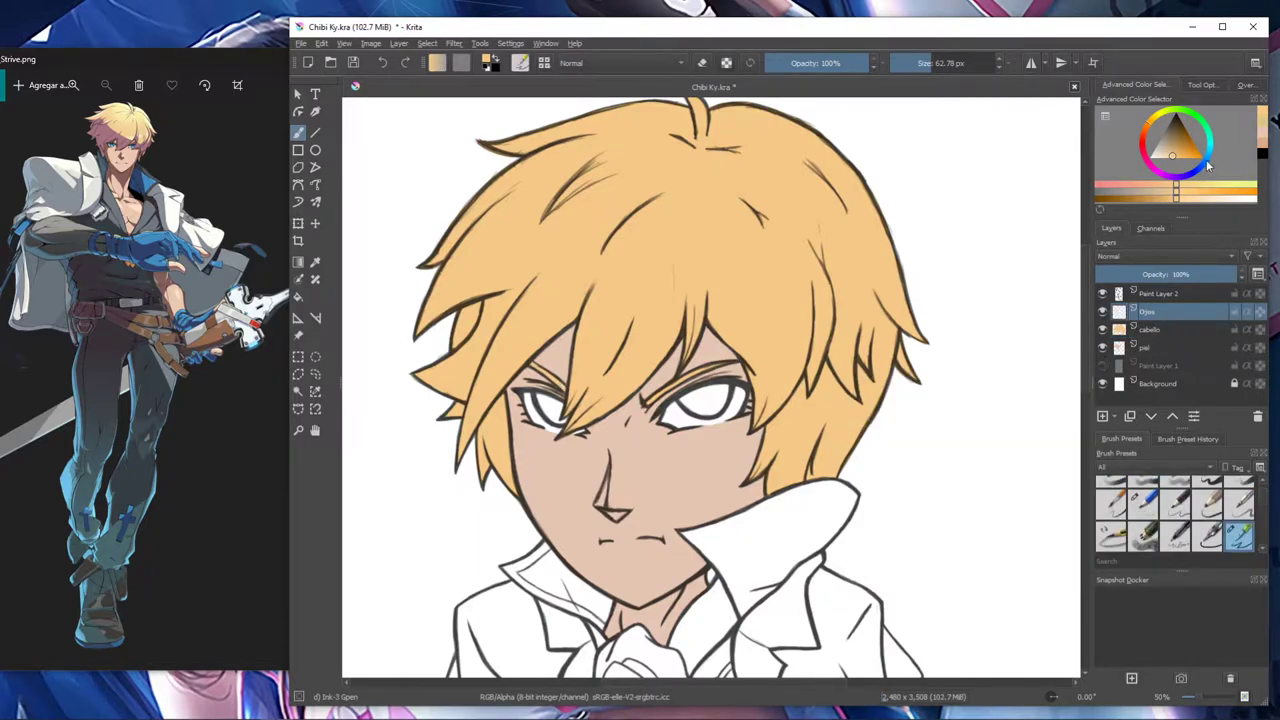
pyautogui.click(1186, 157)
pyautogui.moveTo(724, 398); pyautogui.dragTo(722, 402)
pyautogui.press('/')
pyautogui.press('/')
pyautogui.press('/')
pyautogui.press('/')
pyautogui.moveTo(564, 413); pyautogui.dragTo(578, 420)
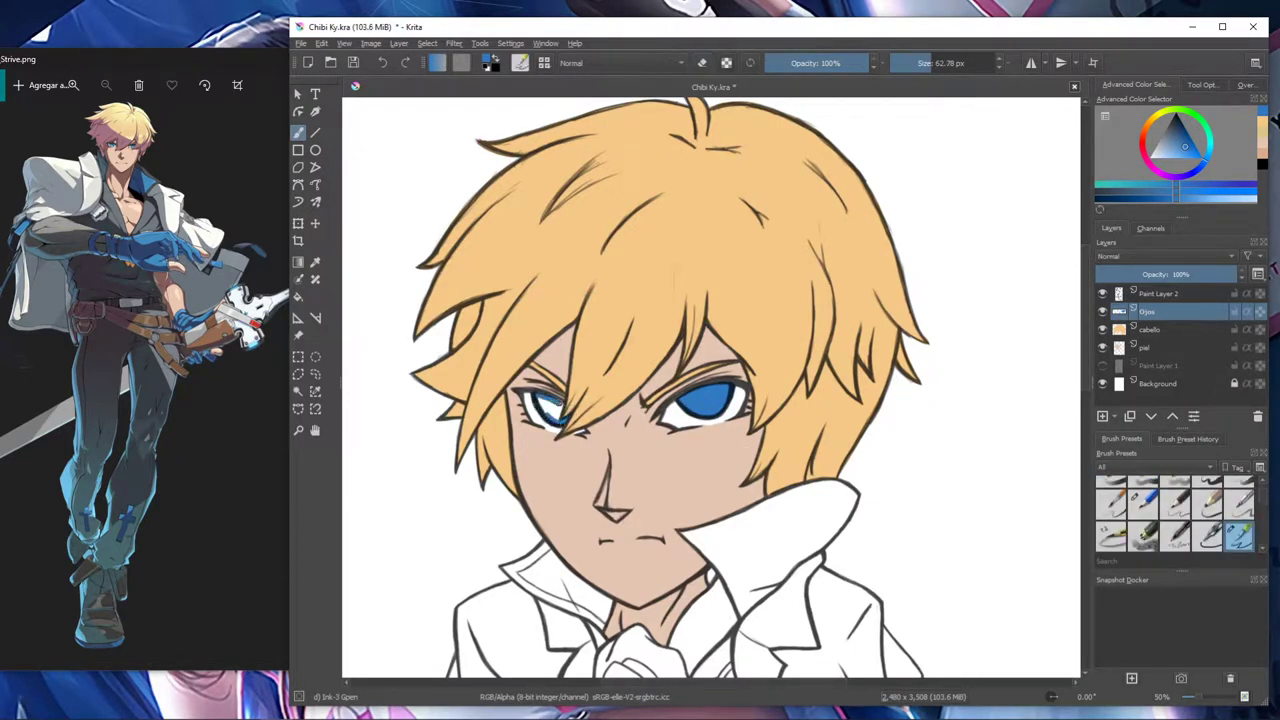
# Draw black pupils and iris detail on Paint Layer 2 with the Pencil-1 Hard brush at 10 px.
pyautogui.click(1160, 293)
pyautogui.click(1143, 500)
pyautogui.press('d')
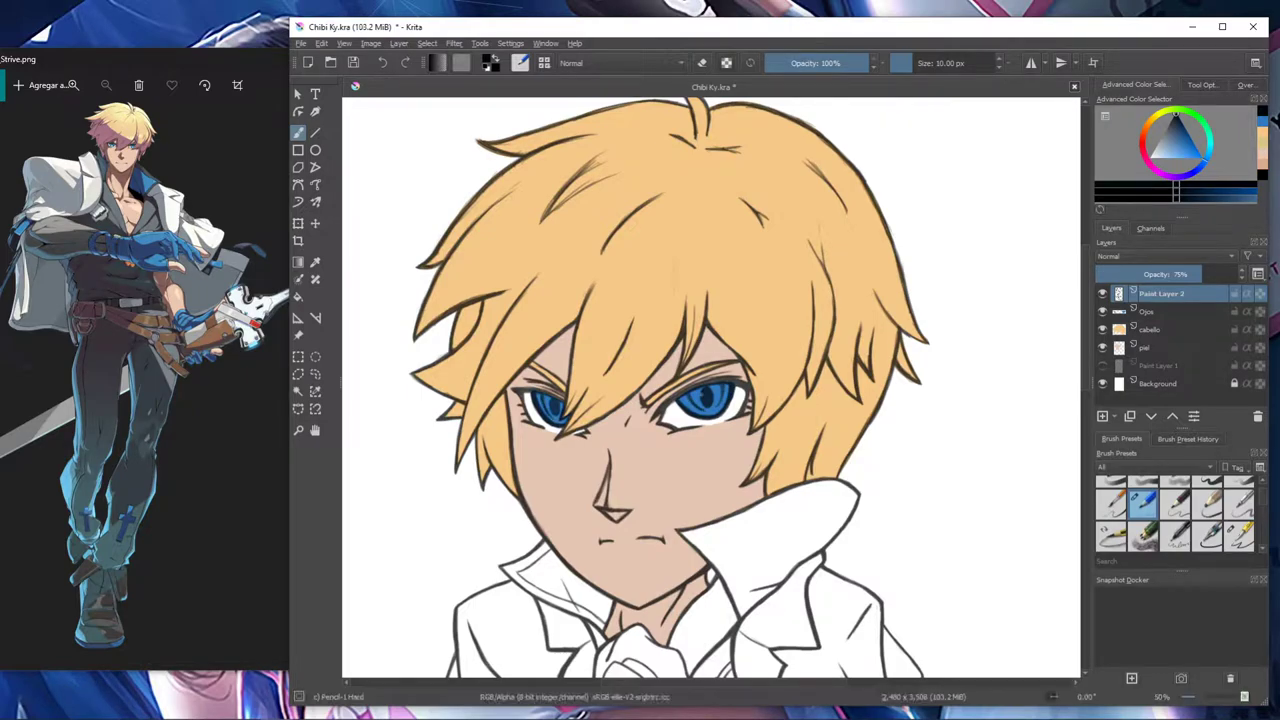
# Add a layer above Paint Layer 2, dab a white highlight on the eye with the Ink-3 Gpen brush, and save the file.
pyautogui.click(1147, 312)
pyautogui.click(1102, 416)
pyautogui.click(1172, 416)
pyautogui.click(1152, 158)
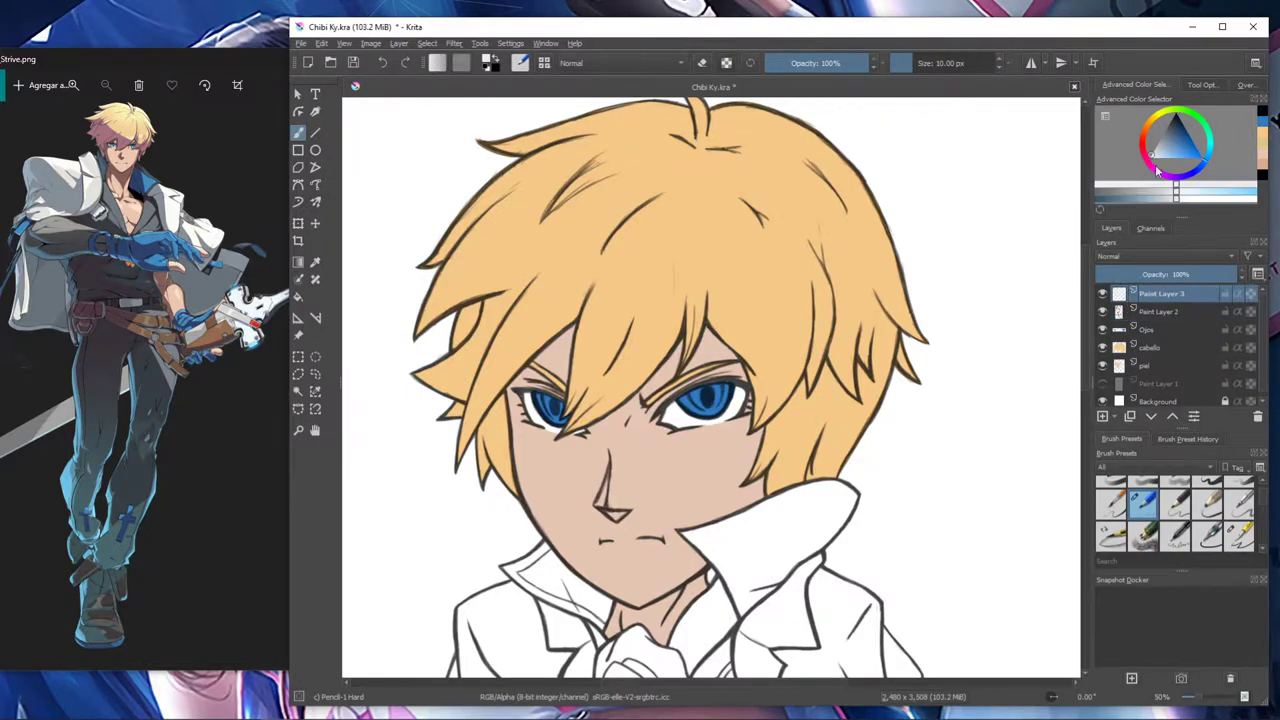
pyautogui.click(1239, 536)
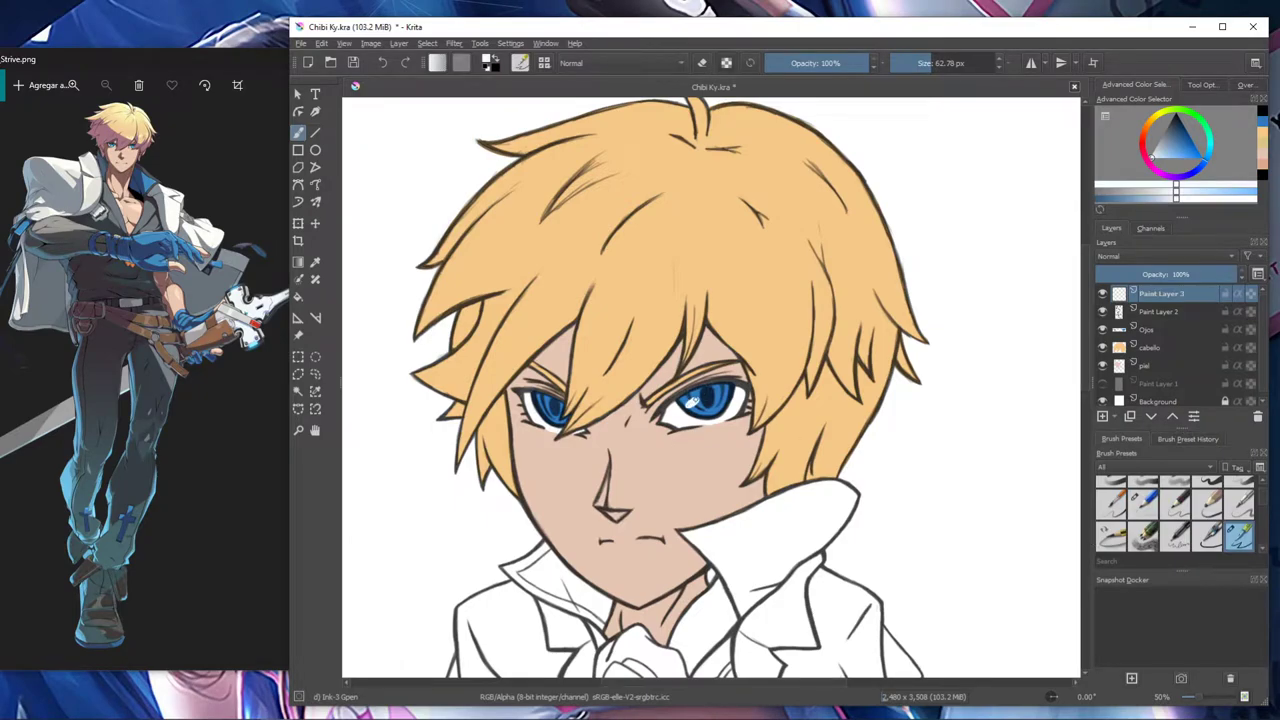
pyautogui.hotkey('ctrl', 's')
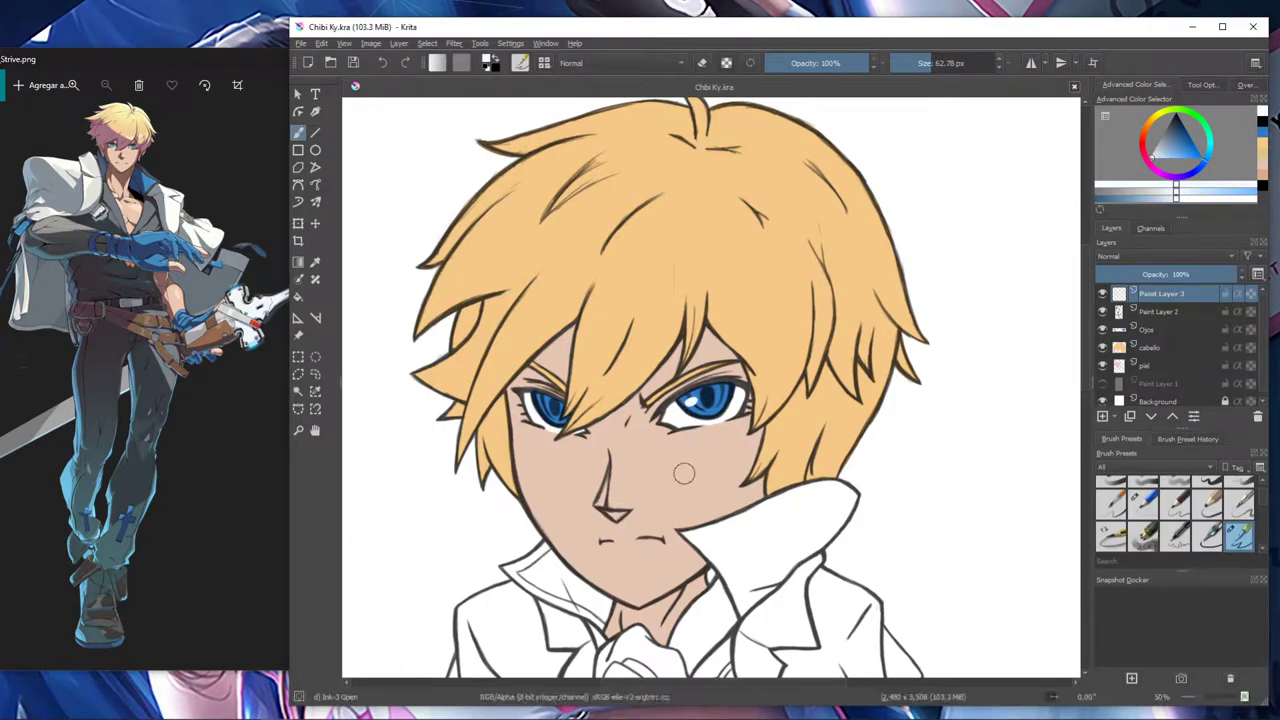
# Undo the last eye highlight and repaint it in white with a Basic Flow brush at 40 px.
pyautogui.scroll(2, 1143, 516)
pyautogui.click(1112, 522)
pyautogui.hotkey('ctrl', 'z')
pyautogui.click(1143, 522)
pyautogui.click(693, 403)
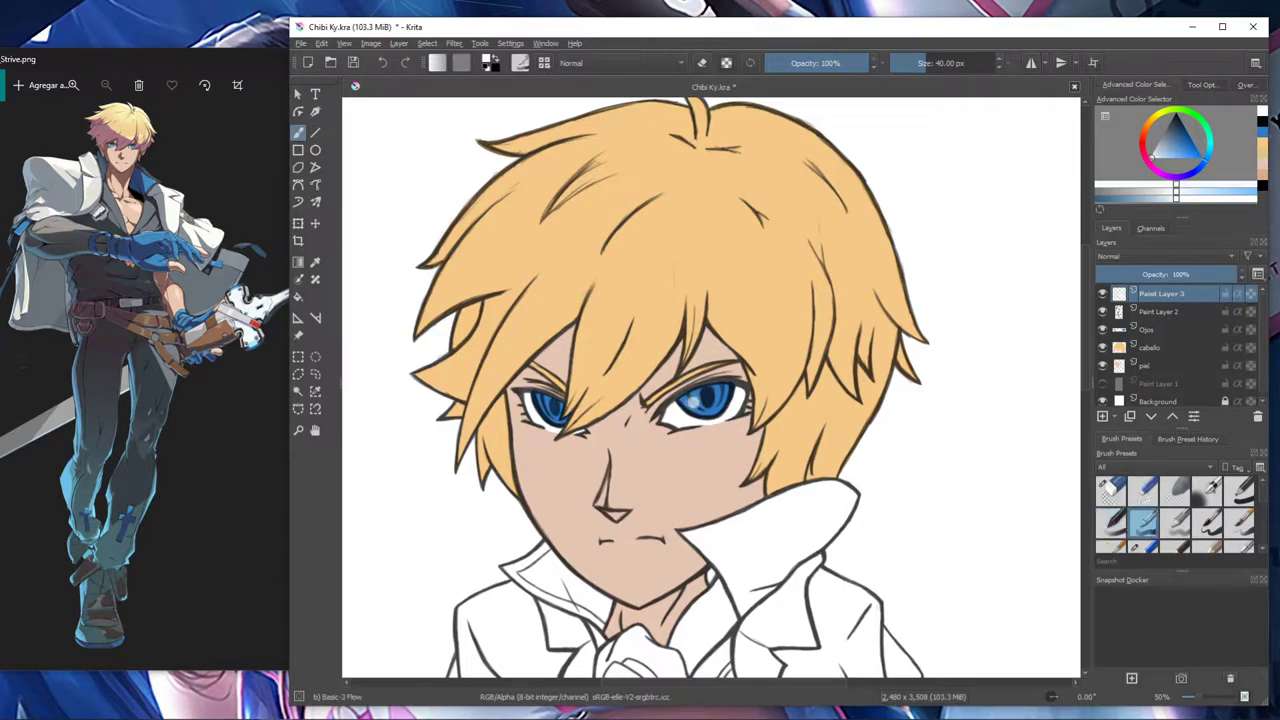
# Reduce the brush to 20.95 px and shade the irises with lighter blues on the Ojos layer.
pyautogui.click(905, 62)
pyautogui.click(1158, 329)
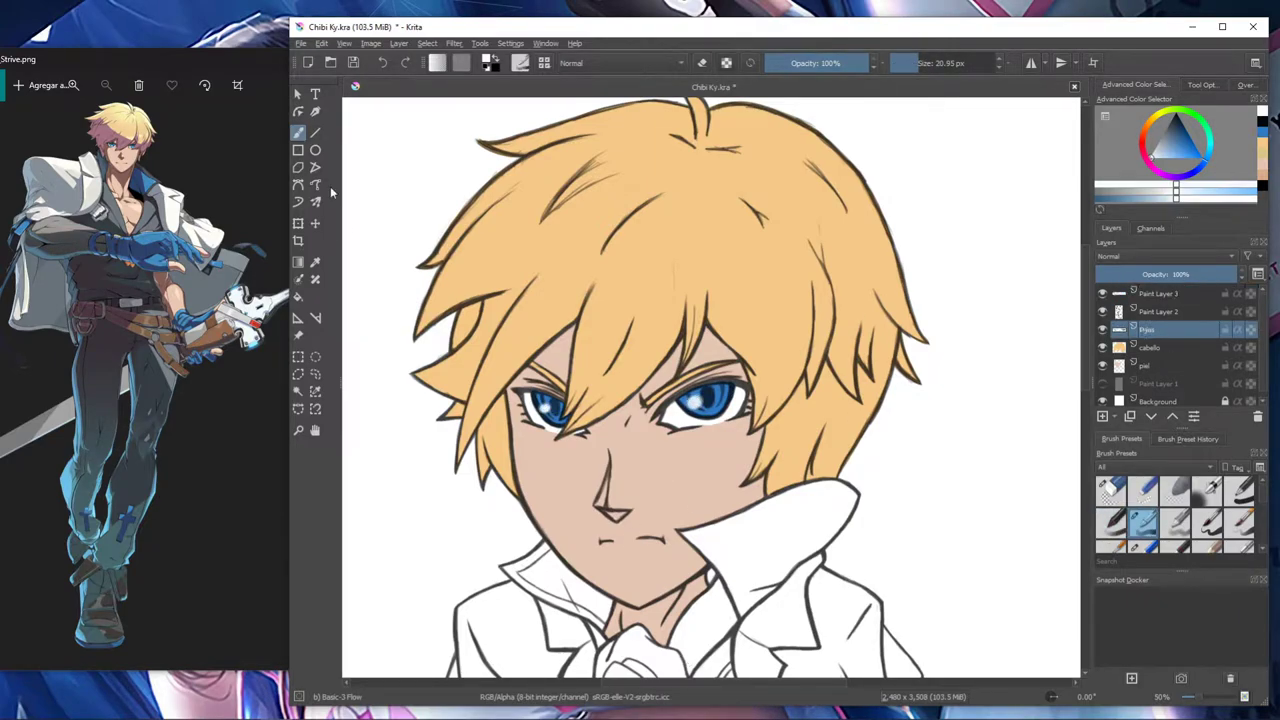
pyautogui.click(1208, 160)
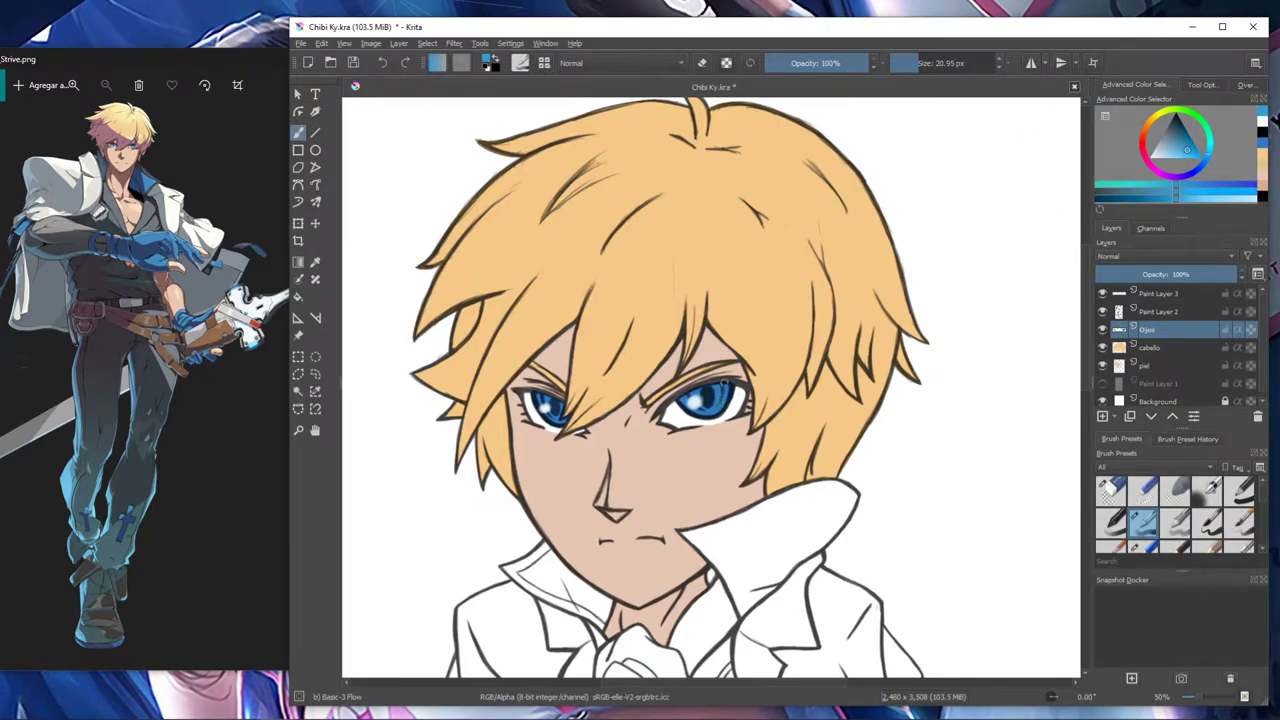
pyautogui.click(1166, 151)
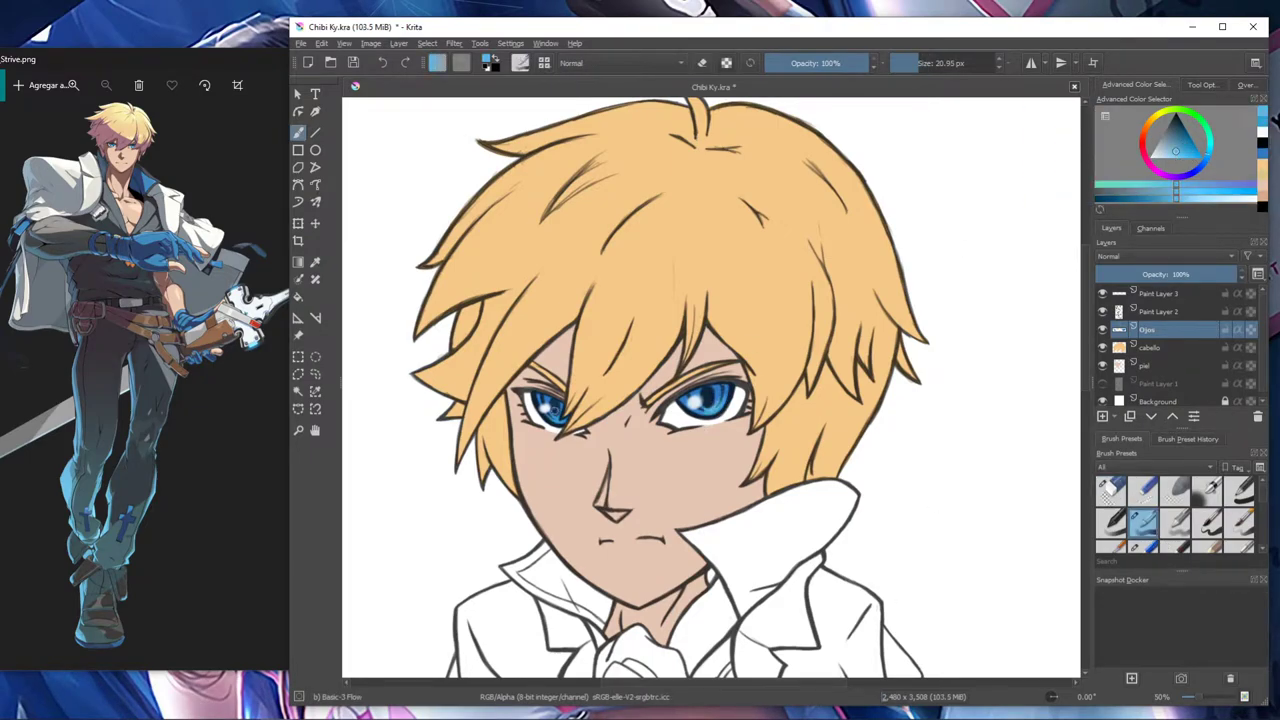
# Add a new layer above Ojos and name it azul.
pyautogui.scroll(-3, 1190, 517)
pyautogui.click(1240, 518)
pyautogui.click(1102, 416)
pyautogui.doubleClick(1169, 329)
pyautogui.write('azul')
pyautogui.press('Return')
# Sample the iris blue and fill the inside of the coat collar with the Ink-3 Gpen brush at 62.78 px.
pyautogui.press('p')
pyautogui.click(713, 404)
pyautogui.scroll(1, 1236, 515)
pyautogui.click(1240, 517)
pyautogui.press('b')
pyautogui.moveTo(604, 622)
pyautogui.mouseDown()
pyautogui.moveTo(590, 616)
pyautogui.moveTo(602, 614)
pyautogui.mouseUp()
pyautogui.scroll(2, 525, 572)
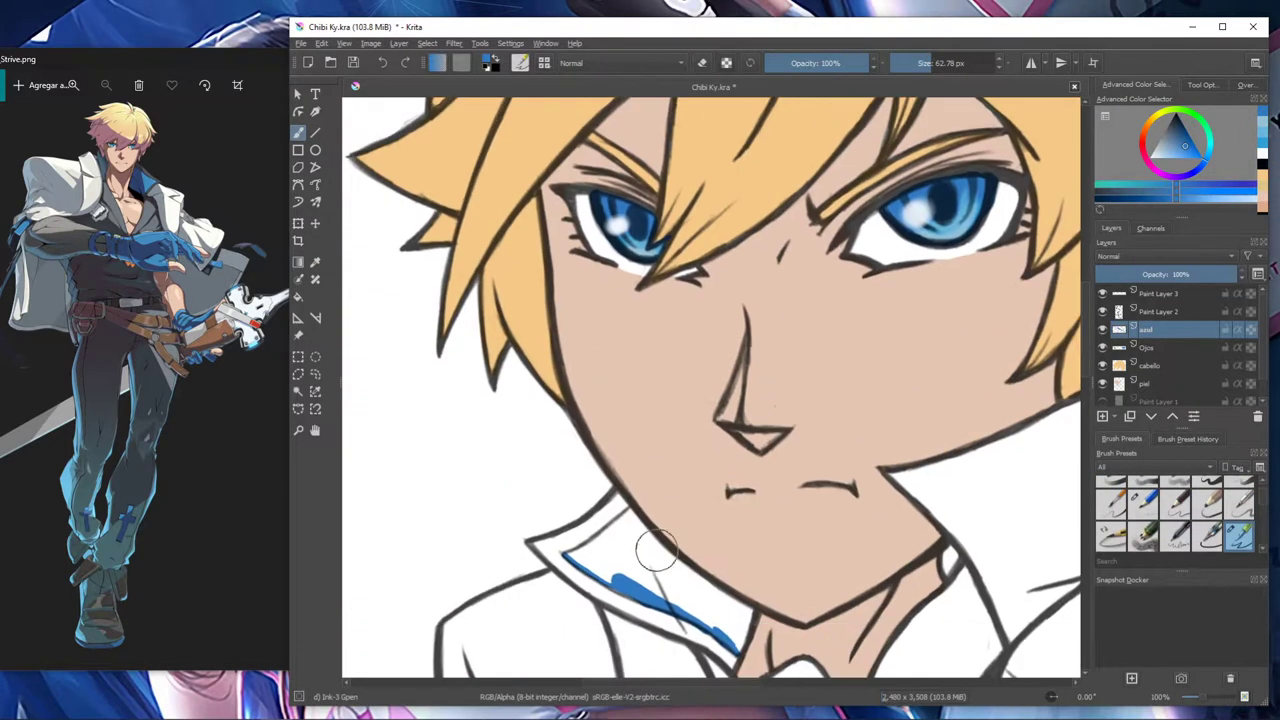
pyautogui.moveTo(749, 607)
pyautogui.mouseDown()
pyautogui.moveTo(697, 582)
pyautogui.moveTo(635, 522)
pyautogui.mouseUp()
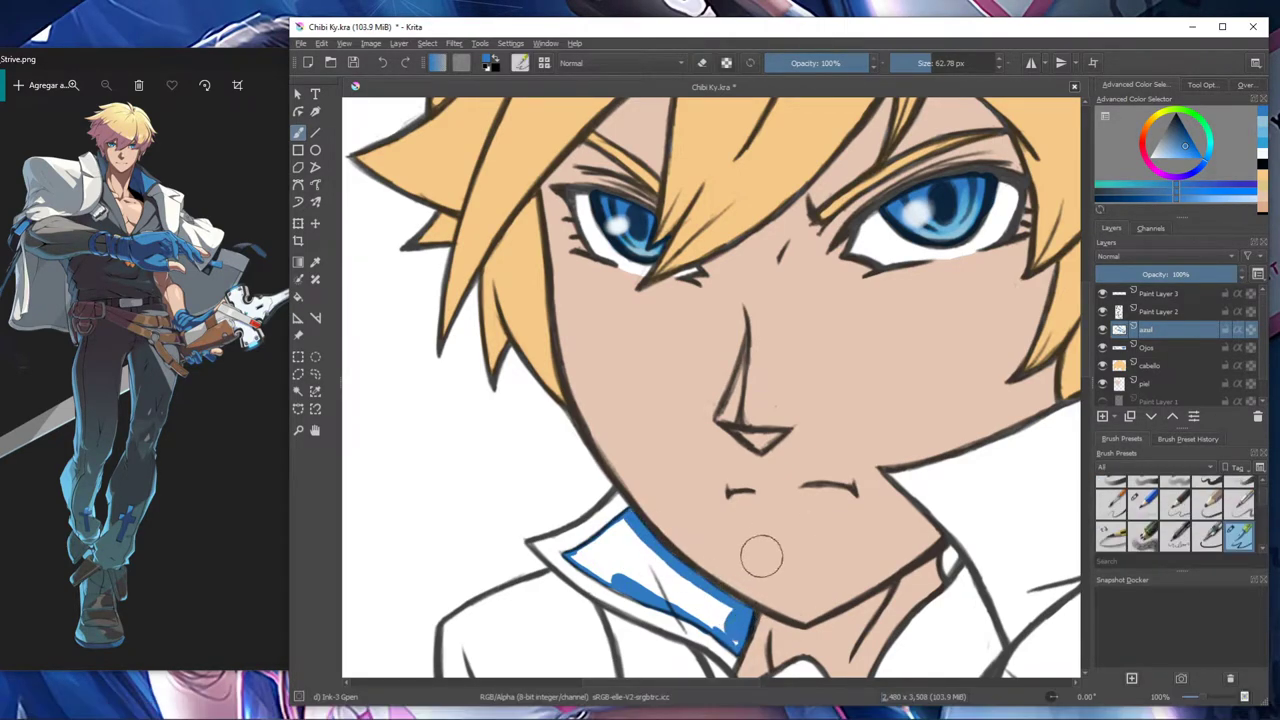
pyautogui.moveTo(736, 628)
pyautogui.mouseDown()
pyautogui.moveTo(655, 576)
pyautogui.moveTo(628, 574)
pyautogui.moveTo(615, 532)
pyautogui.moveTo(600, 555)
pyautogui.mouseUp()
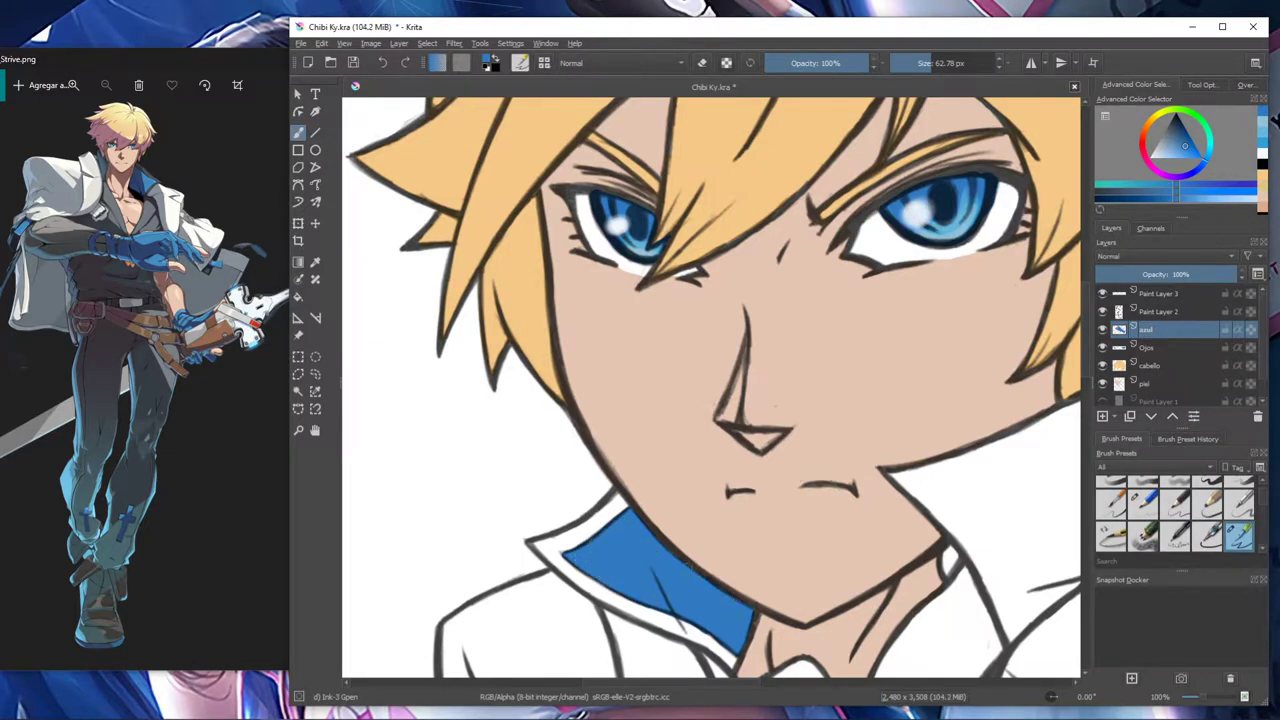
# Paint the wrist strap of the raised arm blue on the azul layer, erasing the overspill.
pyautogui.press('e')
pyautogui.hotkey('ctrl', '-')
pyautogui.moveTo(728, 578); pyautogui.dragTo(583, 267)
pyautogui.press('e')
pyautogui.moveTo(521, 457)
pyautogui.mouseDown()
pyautogui.moveTo(534, 490)
pyautogui.moveTo(521, 414)
pyautogui.mouseUp()
pyautogui.press('e')
pyautogui.press('e')
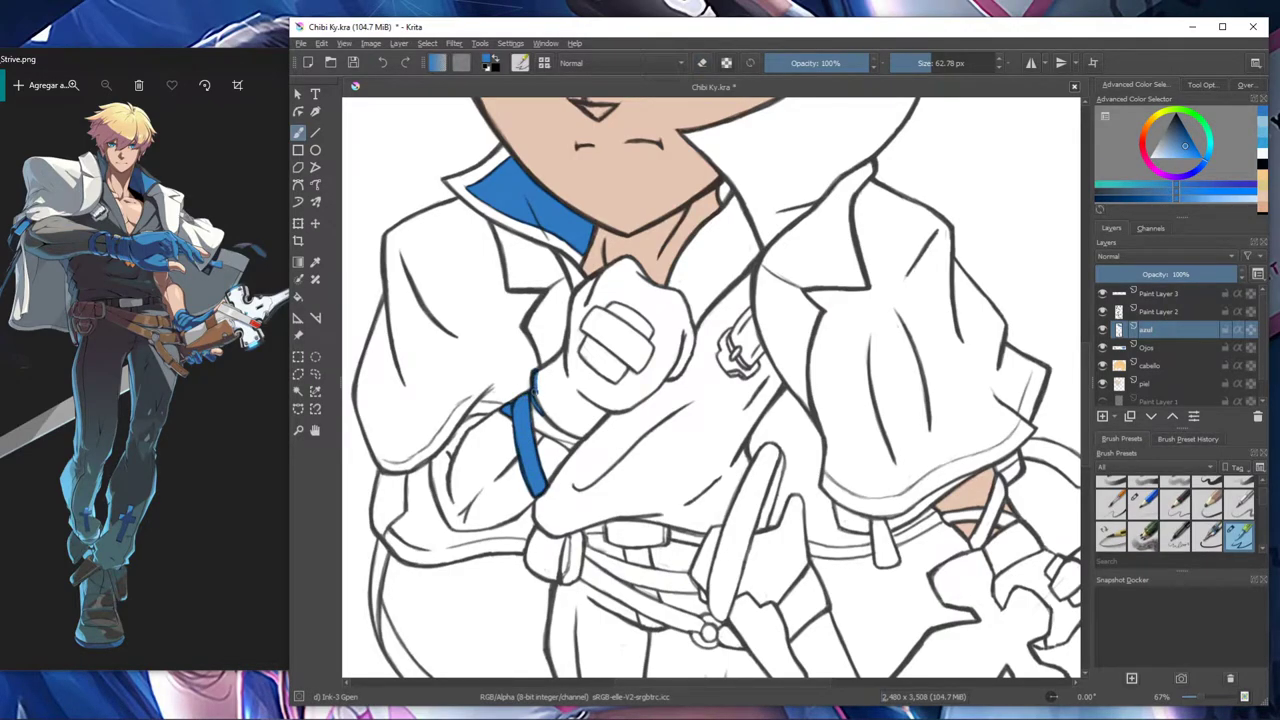
# Fill the raised glove with blue, keeping the plate on the back of the hand white.
pyautogui.press('e')
pyautogui.moveTo(551, 432)
pyautogui.mouseDown()
pyautogui.moveTo(635, 387)
pyautogui.moveTo(620, 407)
pyautogui.moveTo(647, 399)
pyautogui.moveTo(680, 366)
pyautogui.moveTo(685, 331)
pyautogui.moveTo(694, 344)
pyautogui.moveTo(642, 269)
pyautogui.moveTo(587, 299)
pyautogui.moveTo(622, 376)
pyautogui.moveTo(645, 371)
pyautogui.moveTo(661, 327)
pyautogui.mouseUp()
pyautogui.press('e')
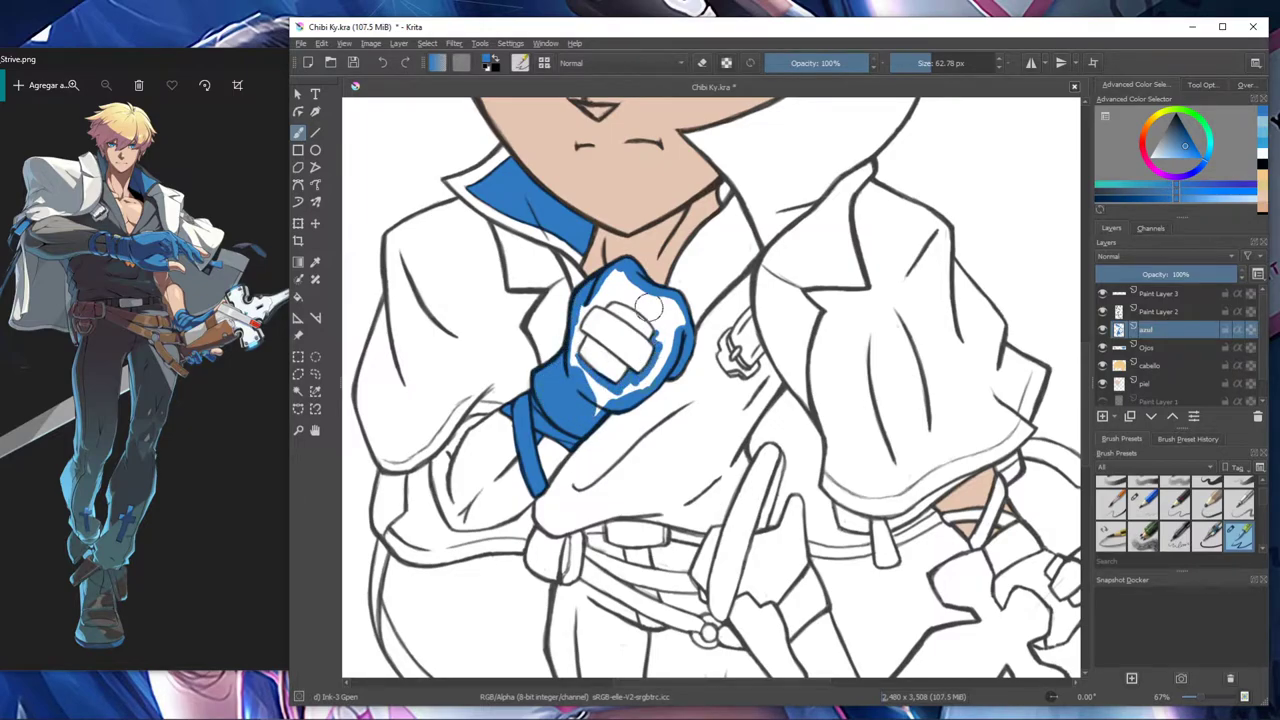
pyautogui.press('/')
pyautogui.moveTo(578, 332)
pyautogui.mouseDown()
pyautogui.moveTo(584, 366)
pyautogui.moveTo(628, 402)
pyautogui.moveTo(638, 292)
pyautogui.mouseUp()
pyautogui.press('/')
pyautogui.press('/')
pyautogui.press('/')
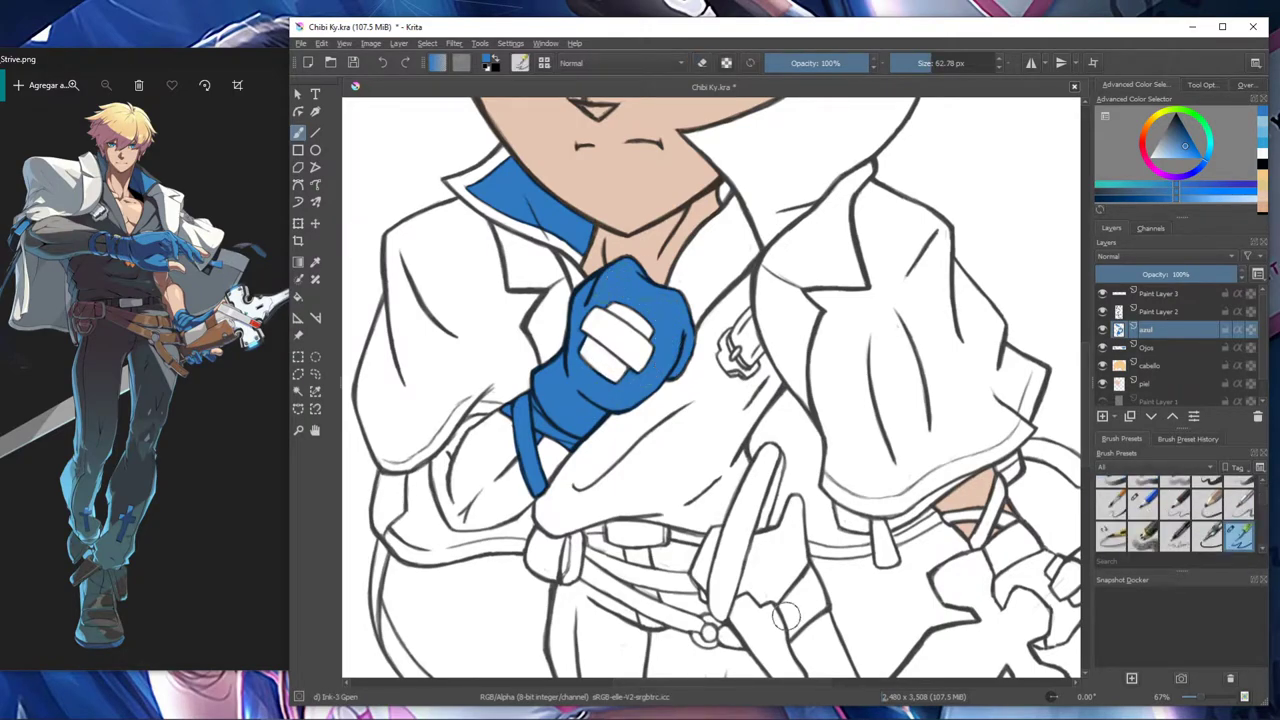
# Paint the small hanging coat tab and the crossed straps on the sword arm blue, erasing stray paint.
pyautogui.press('-')
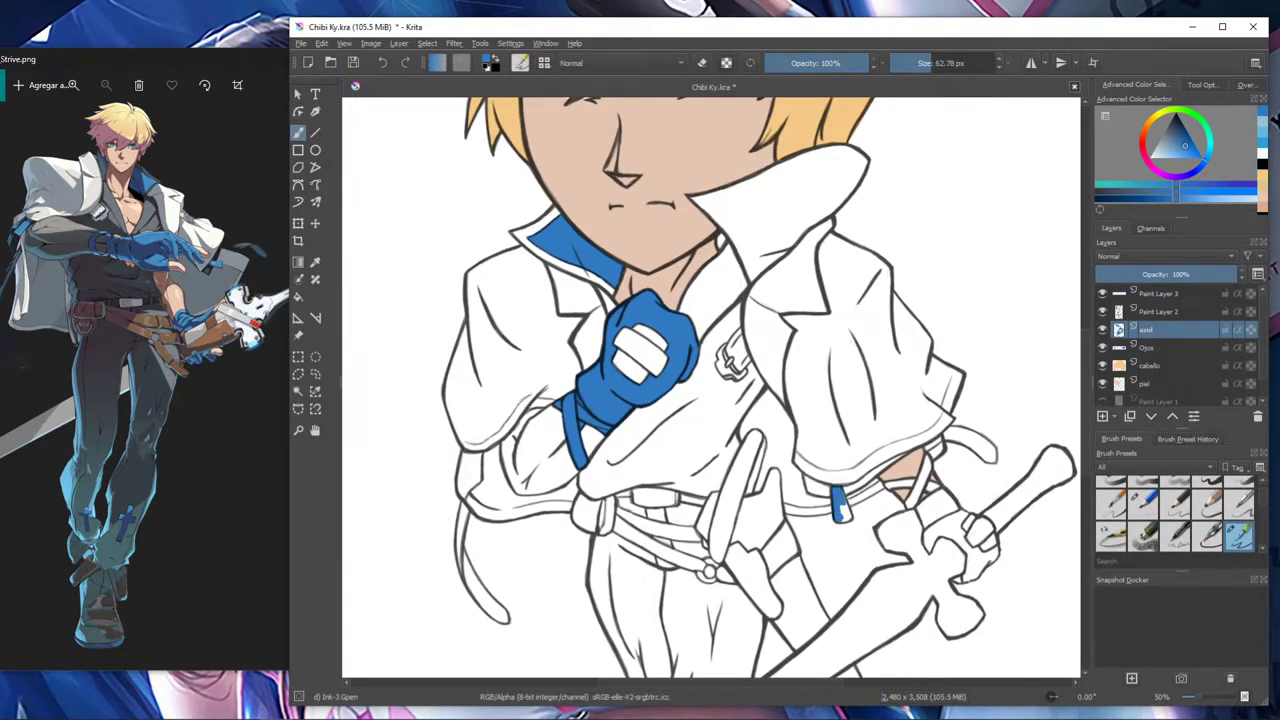
pyautogui.hotkey('ctrl', '+')
pyautogui.hotkey('ctrl', '+')
pyautogui.moveTo(976, 495)
pyautogui.mouseDown()
pyautogui.moveTo(754, 392)
pyautogui.moveTo(738, 428)
pyautogui.moveTo(768, 429)
pyautogui.moveTo(740, 424)
pyautogui.moveTo(748, 411)
pyautogui.mouseUp()
pyautogui.press('/')
pyautogui.press('/')
pyautogui.moveTo(808, 366)
pyautogui.mouseDown()
pyautogui.moveTo(792, 408)
pyautogui.moveTo(804, 414)
pyautogui.moveTo(778, 455)
pyautogui.moveTo(832, 432)
pyautogui.mouseUp()
pyautogui.press('/')
pyautogui.press('e')
pyautogui.press('/')
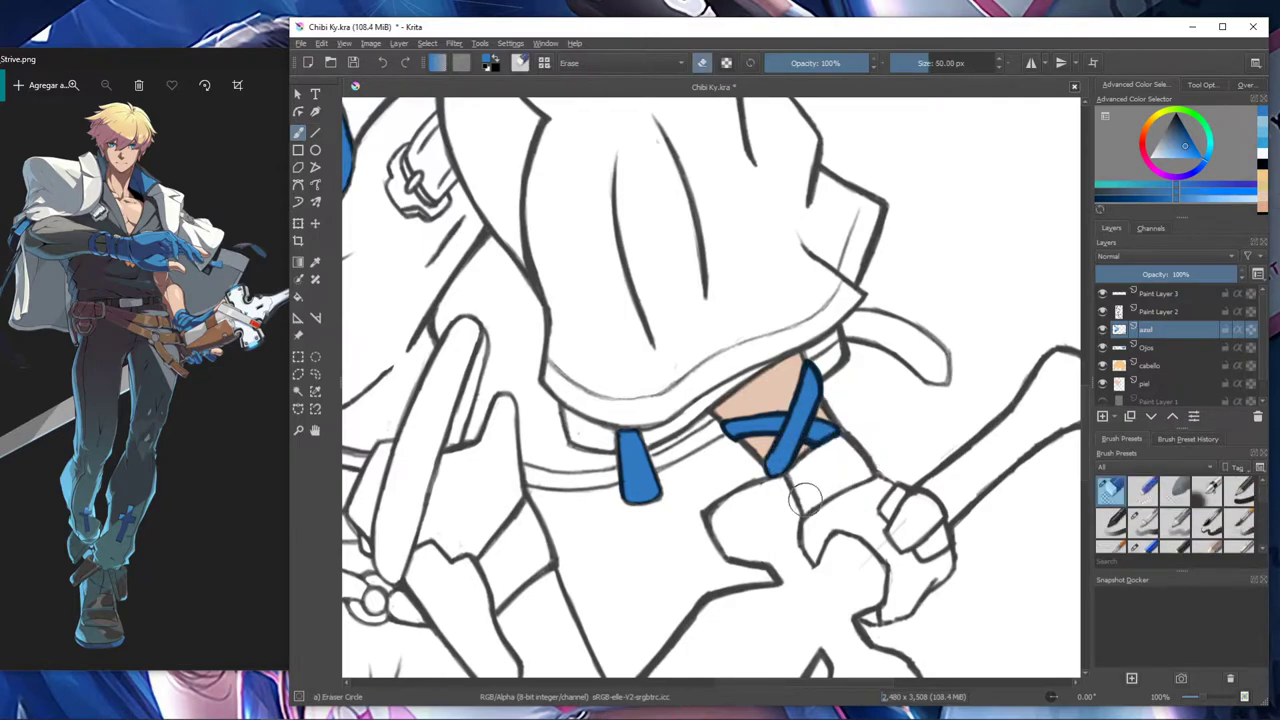
# Fill the glove of the sword-holding hand with blue and erase paint outside the lines.
pyautogui.press('/')
pyautogui.moveTo(802, 498); pyautogui.dragTo(806, 515)
pyautogui.moveTo(872, 480); pyautogui.dragTo(880, 524)
pyautogui.press('/')
pyautogui.moveTo(950, 554)
pyautogui.mouseDown()
pyautogui.moveTo(936, 549)
pyautogui.moveTo(905, 610)
pyautogui.mouseUp()
pyautogui.press('/')
pyautogui.moveTo(810, 480)
pyautogui.mouseDown()
pyautogui.moveTo(840, 530)
pyautogui.moveTo(820, 530)
pyautogui.moveTo(812, 485)
pyautogui.mouseUp()
# Fill the ribbon flowing from the coat sleeve above the sword arm with blue.
pyautogui.moveTo(848, 330); pyautogui.dragTo(930, 372)
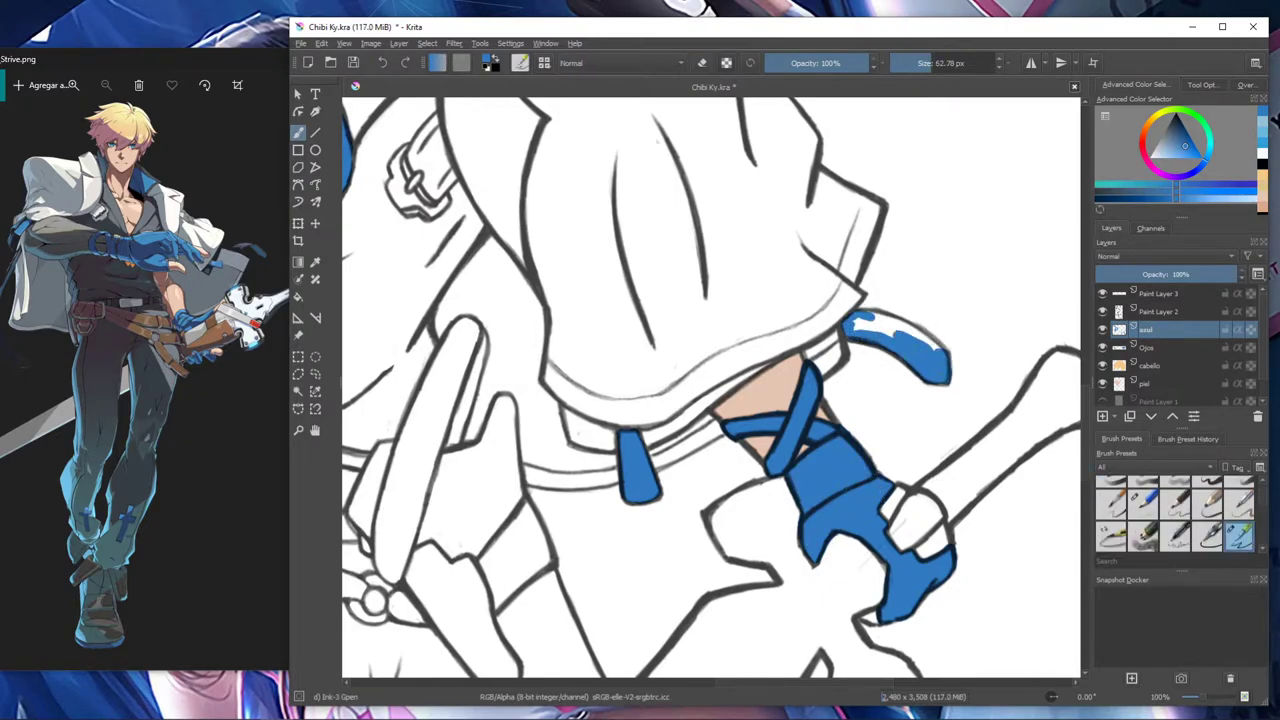
pyautogui.moveTo(860, 322); pyautogui.dragTo(905, 330)
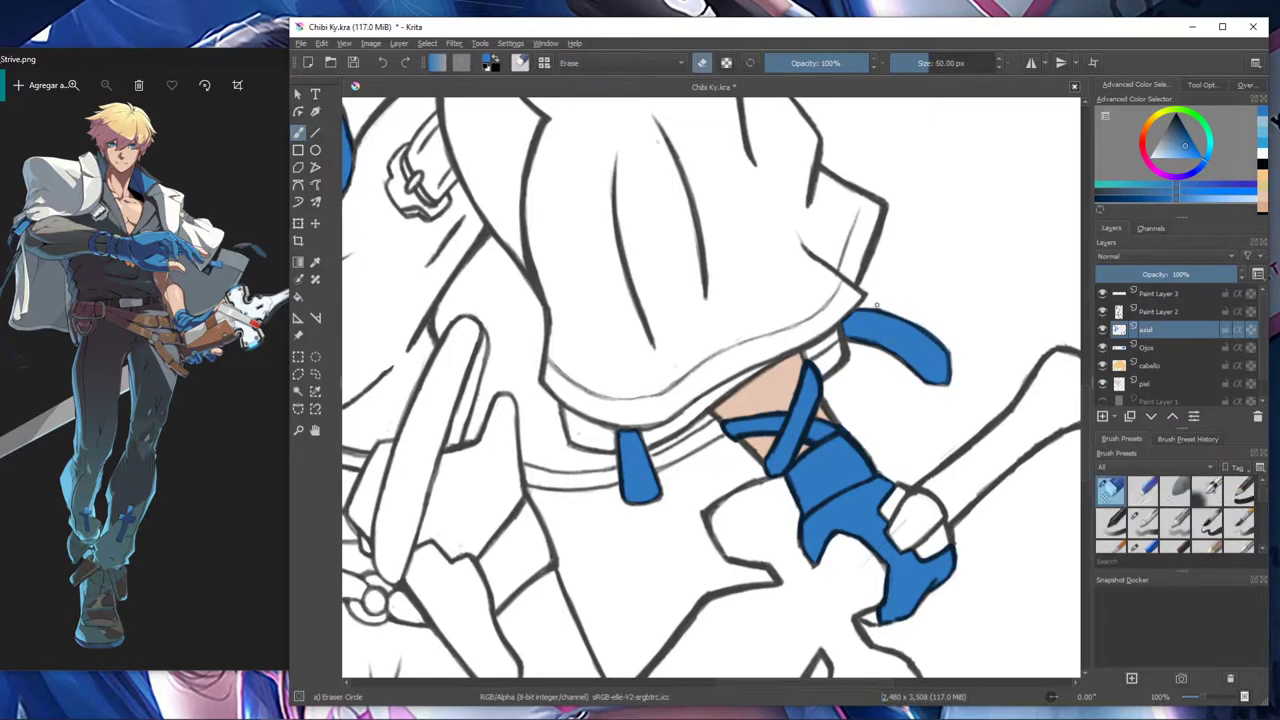
# Fill the long ribbon hanging from the coat hem on the raised-arm side with blue.
pyautogui.hotkey('ctrl', '-')
pyautogui.hotkey('ctrl', '-')
pyautogui.hotkey('ctrl', '-')
pyautogui.moveTo(644, 574); pyautogui.dragTo(855, 600)
pyautogui.moveTo(668, 515); pyautogui.dragTo(645, 447)
pyautogui.hotkey('ctrl', '+')
pyautogui.hotkey('ctrl', '+')
pyautogui.hotkey('ctrl', '+')
pyautogui.moveTo(560, 650); pyautogui.dragTo(682, 400)
pyautogui.moveTo(704, 518)
pyautogui.mouseDown()
pyautogui.moveTo(685, 521)
pyautogui.moveTo(617, 350)
pyautogui.moveTo(660, 460)
pyautogui.moveTo(720, 530)
pyautogui.mouseUp()
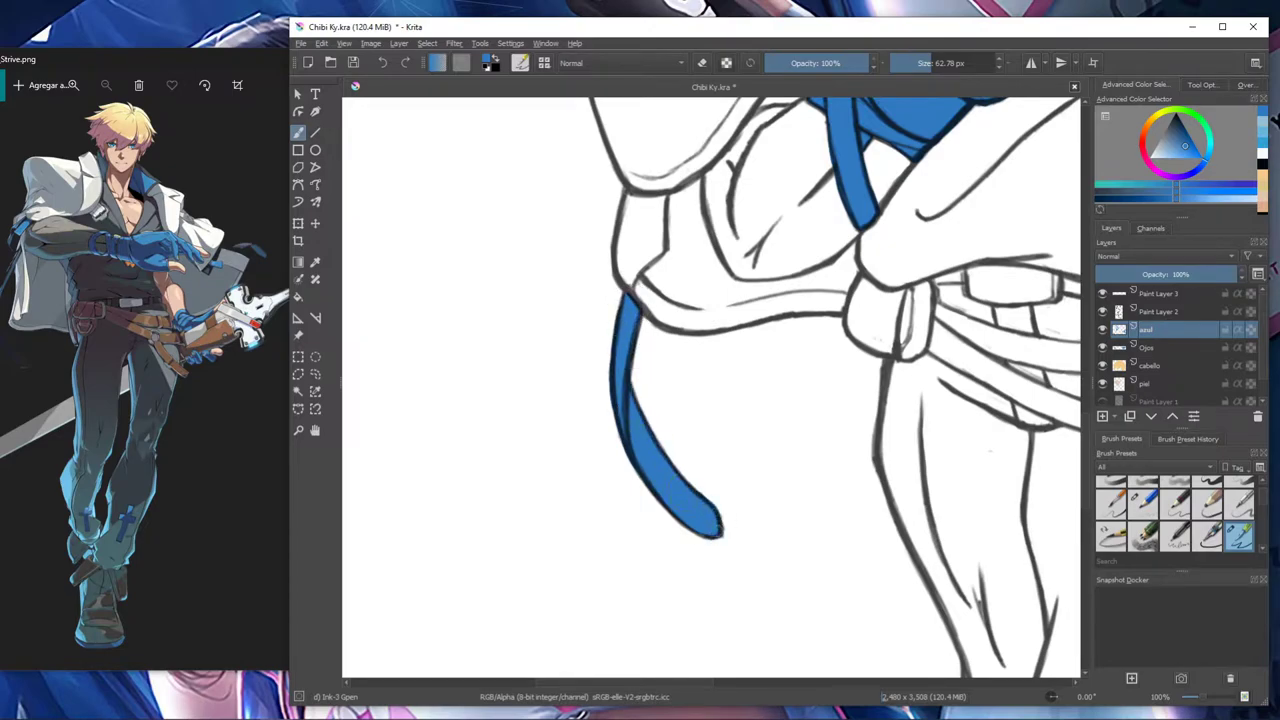
# On the Gris layer, edge the shirt neckline and the raised coat collar in dark grey with a 56.90 px brush.
pyautogui.hotkey('ctrl', '+')
pyautogui.hotkey('ctrl', '+')
pyautogui.hotkey('ctrl', '+')
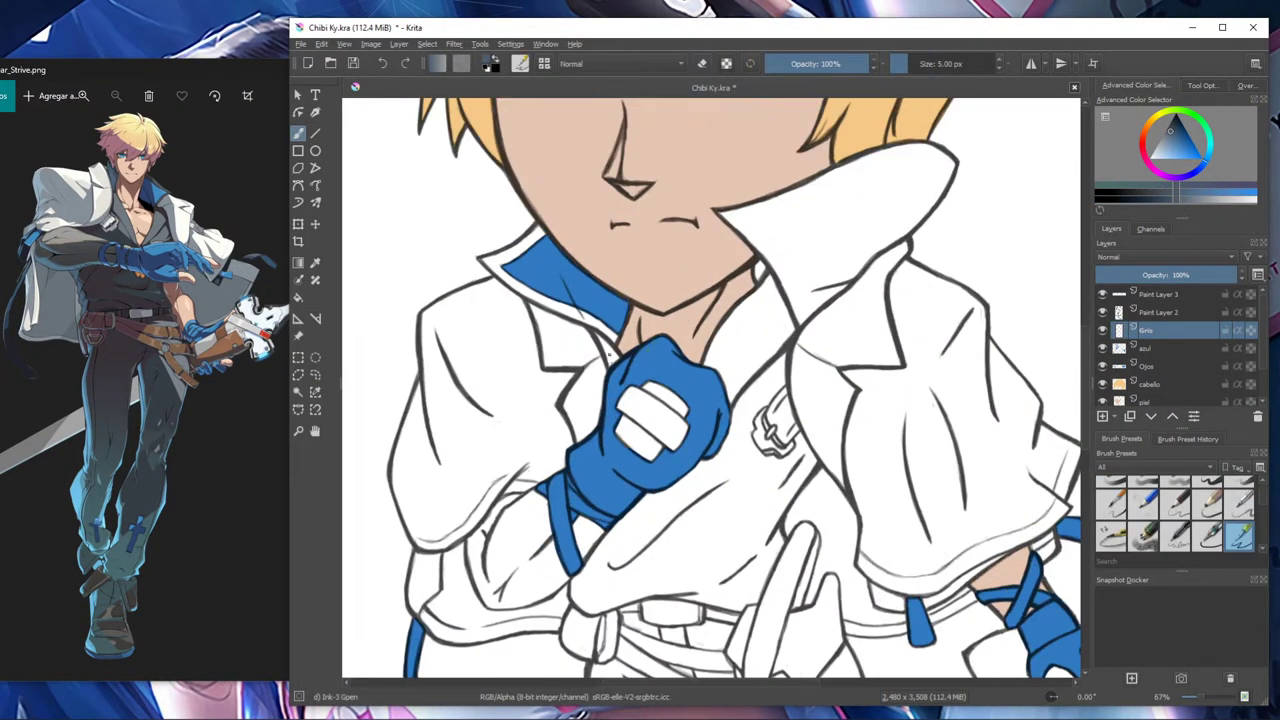
pyautogui.press('[')
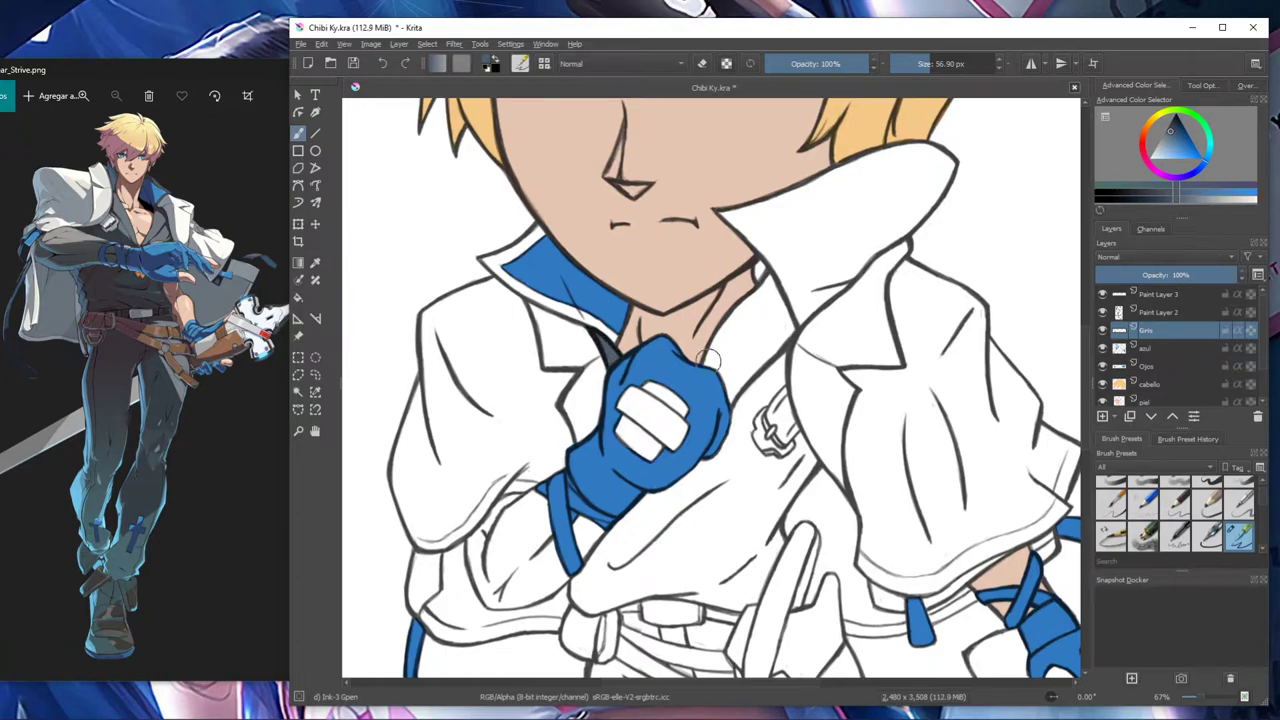
pyautogui.moveTo(710, 358); pyautogui.dragTo(735, 315)
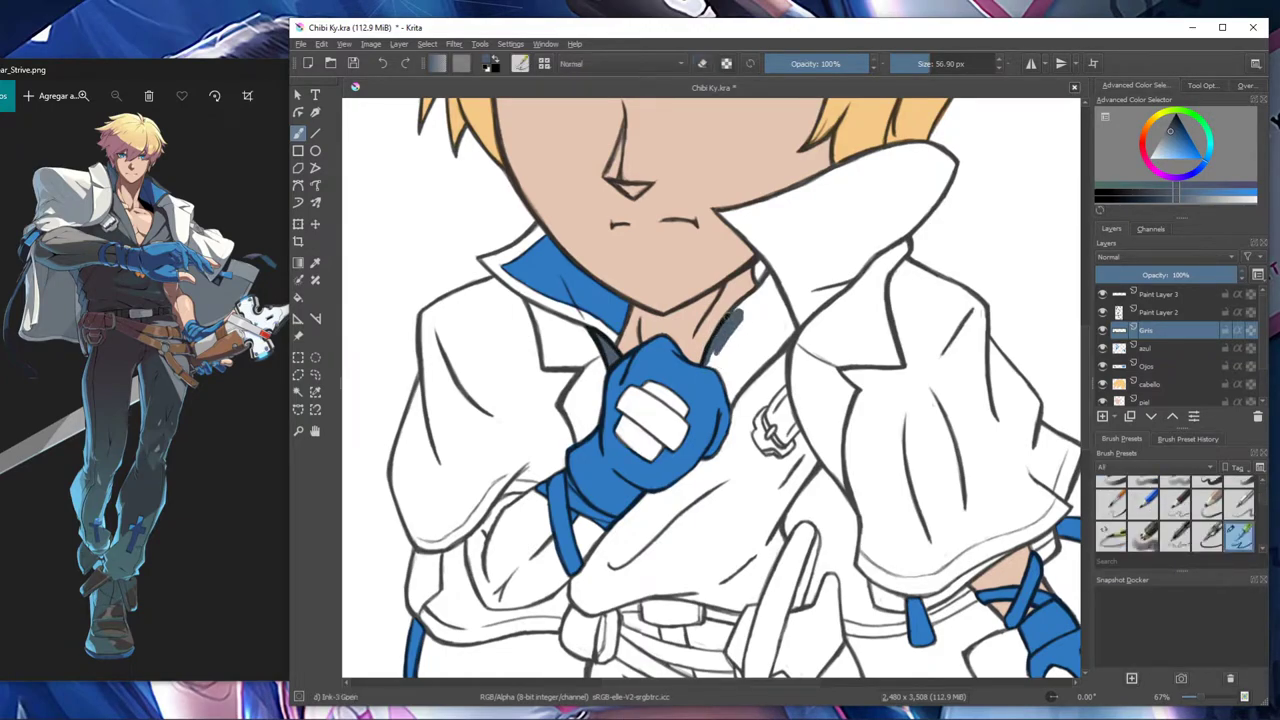
pyautogui.moveTo(763, 270)
pyautogui.mouseDown()
pyautogui.moveTo(721, 212)
pyautogui.moveTo(900, 148)
pyautogui.moveTo(955, 170)
pyautogui.moveTo(858, 250)
pyautogui.moveTo(936, 168)
pyautogui.mouseUp()
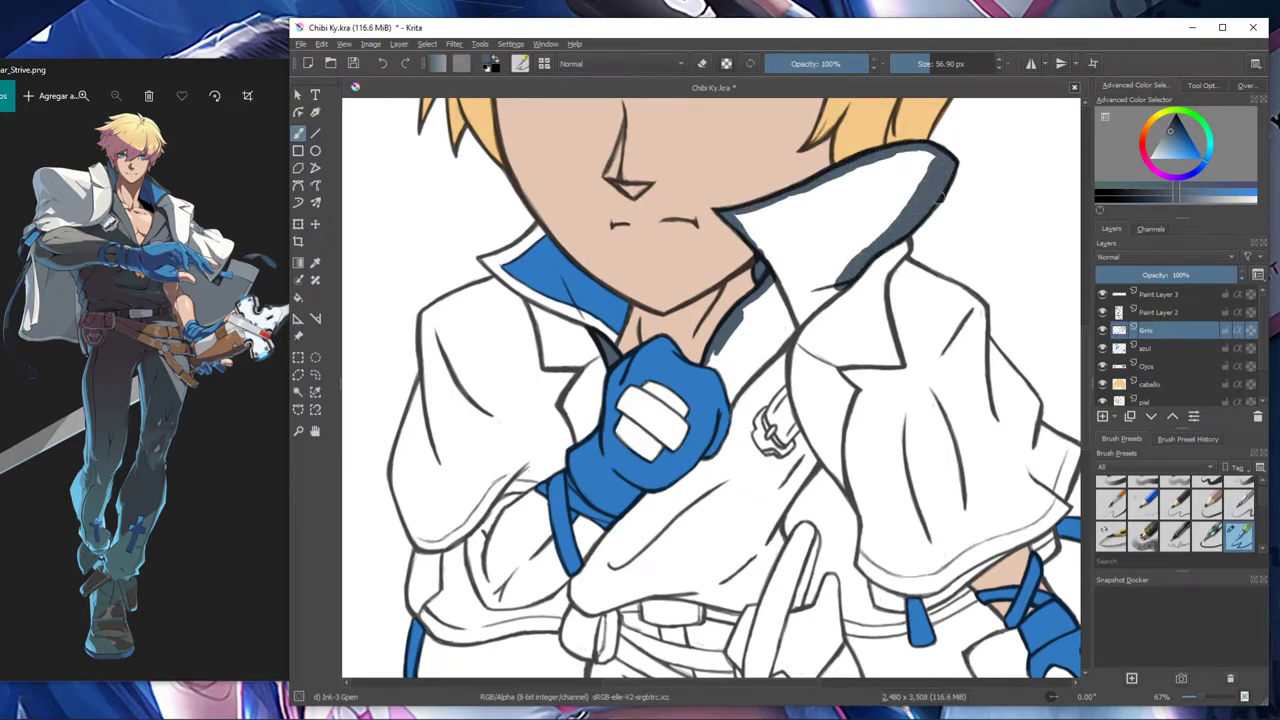
# Fill the raised collar, shirt and bent sleeve with dark grey, and edge the blue collar in the same grey.
pyautogui.moveTo(840, 287)
pyautogui.mouseDown()
pyautogui.moveTo(800, 318)
pyautogui.moveTo(773, 265)
pyautogui.mouseUp()
pyautogui.moveTo(743, 380)
pyautogui.mouseDown()
pyautogui.moveTo(738, 424)
pyautogui.moveTo(600, 555)
pyautogui.moveTo(646, 590)
pyautogui.mouseUp()
pyautogui.moveTo(525, 495)
pyautogui.mouseDown()
pyautogui.moveTo(476, 540)
pyautogui.moveTo(478, 598)
pyautogui.moveTo(560, 582)
pyautogui.moveTo(542, 503)
pyautogui.moveTo(545, 588)
pyautogui.moveTo(592, 560)
pyautogui.moveTo(636, 585)
pyautogui.moveTo(627, 617)
pyautogui.moveTo(735, 642)
pyautogui.moveTo(774, 500)
pyautogui.moveTo(826, 428)
pyautogui.moveTo(750, 433)
pyautogui.mouseUp()
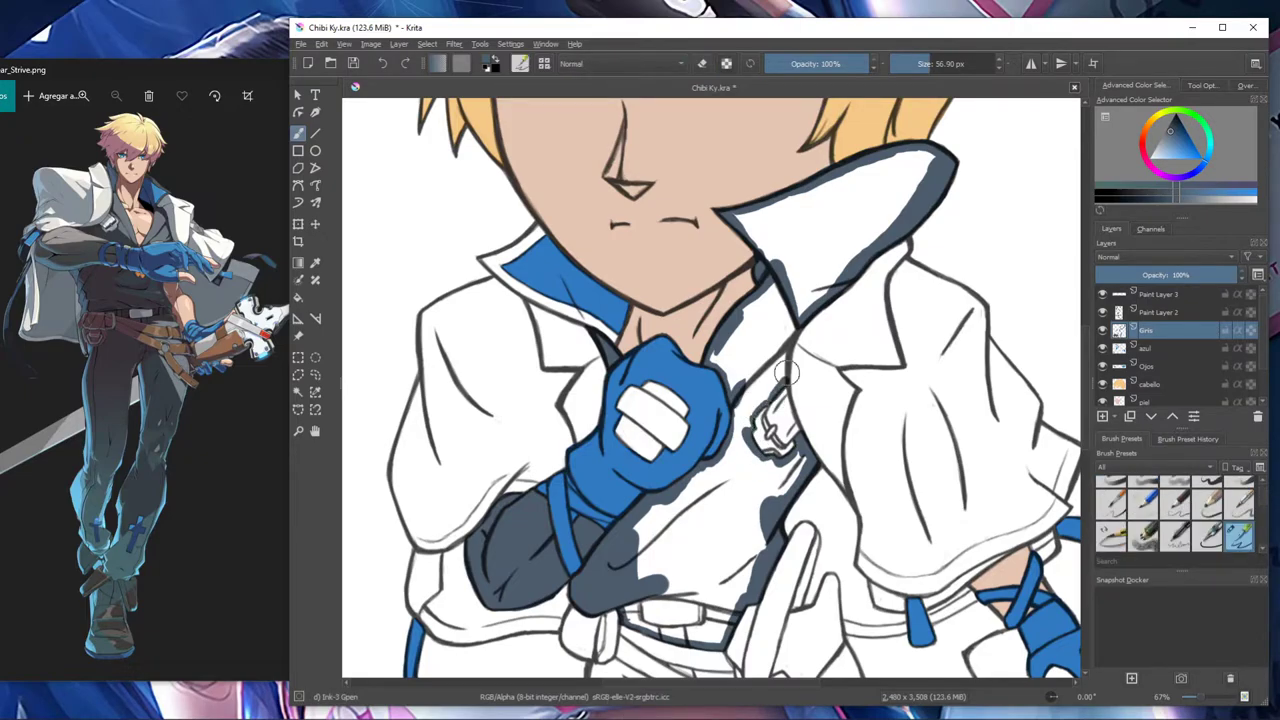
pyautogui.moveTo(785, 375)
pyautogui.mouseDown()
pyautogui.moveTo(725, 370)
pyautogui.moveTo(760, 215)
pyautogui.moveTo(835, 265)
pyautogui.moveTo(765, 380)
pyautogui.moveTo(752, 430)
pyautogui.mouseUp()
pyautogui.moveTo(662, 595)
pyautogui.mouseDown()
pyautogui.moveTo(650, 598)
pyautogui.moveTo(725, 610)
pyautogui.moveTo(790, 465)
pyautogui.moveTo(690, 580)
pyautogui.moveTo(700, 520)
pyautogui.mouseUp()
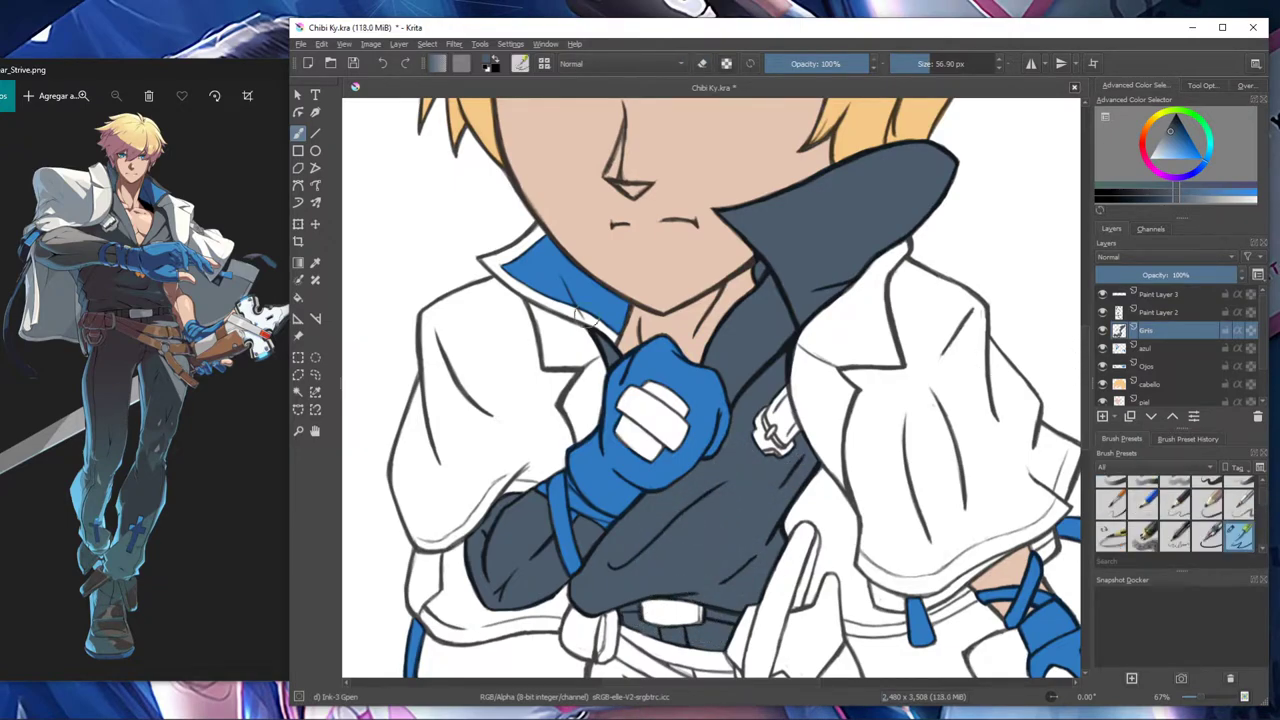
pyautogui.moveTo(592, 322); pyautogui.dragTo(511, 284)
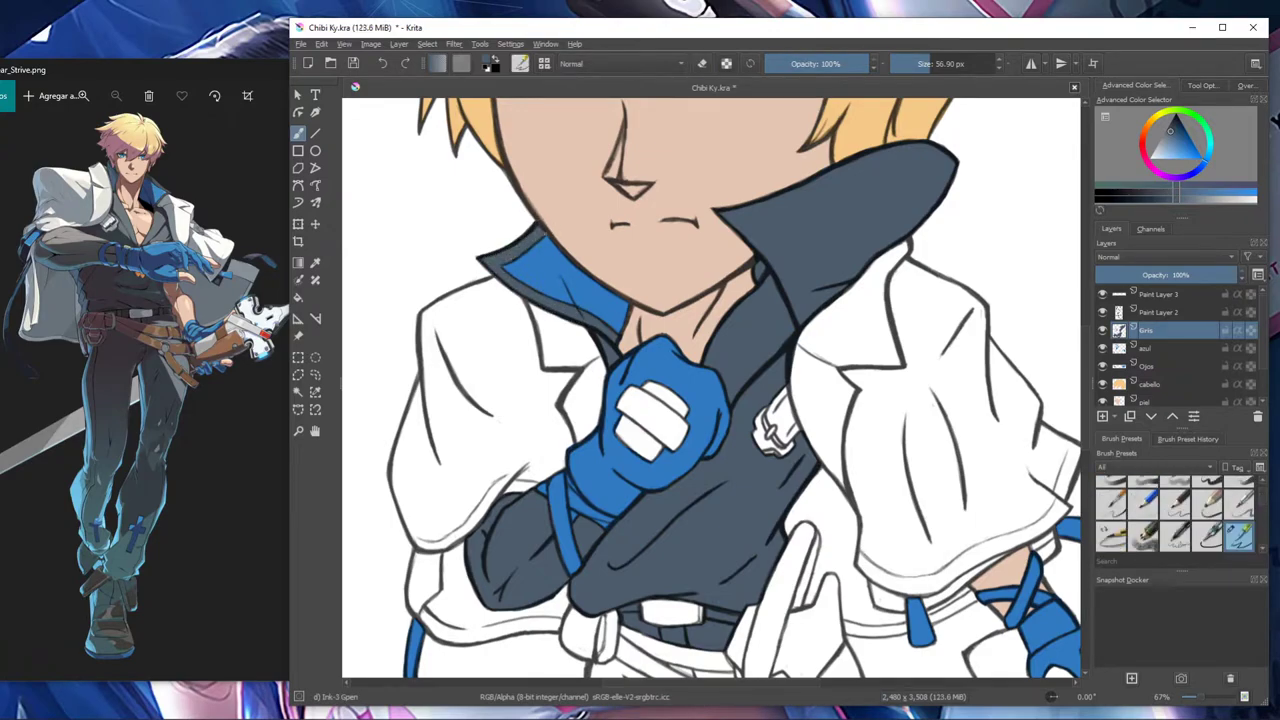
pyautogui.press('/')
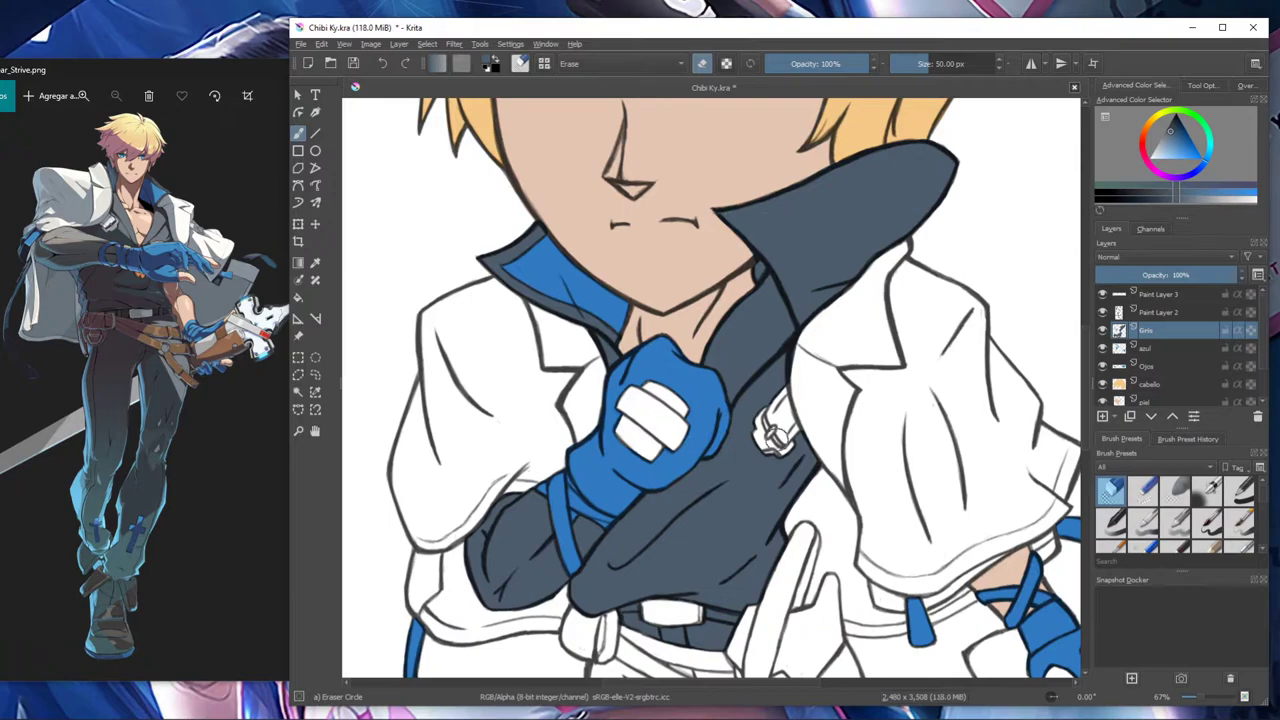
# Paint the shirt areas between the belt straps dark grey and erase the overspill.
pyautogui.press('e')
pyautogui.moveTo(803, 547); pyautogui.dragTo(781, 333)
pyautogui.press('e')
pyautogui.moveTo(642, 446); pyautogui.dragTo(688, 465)
pyautogui.press('e')
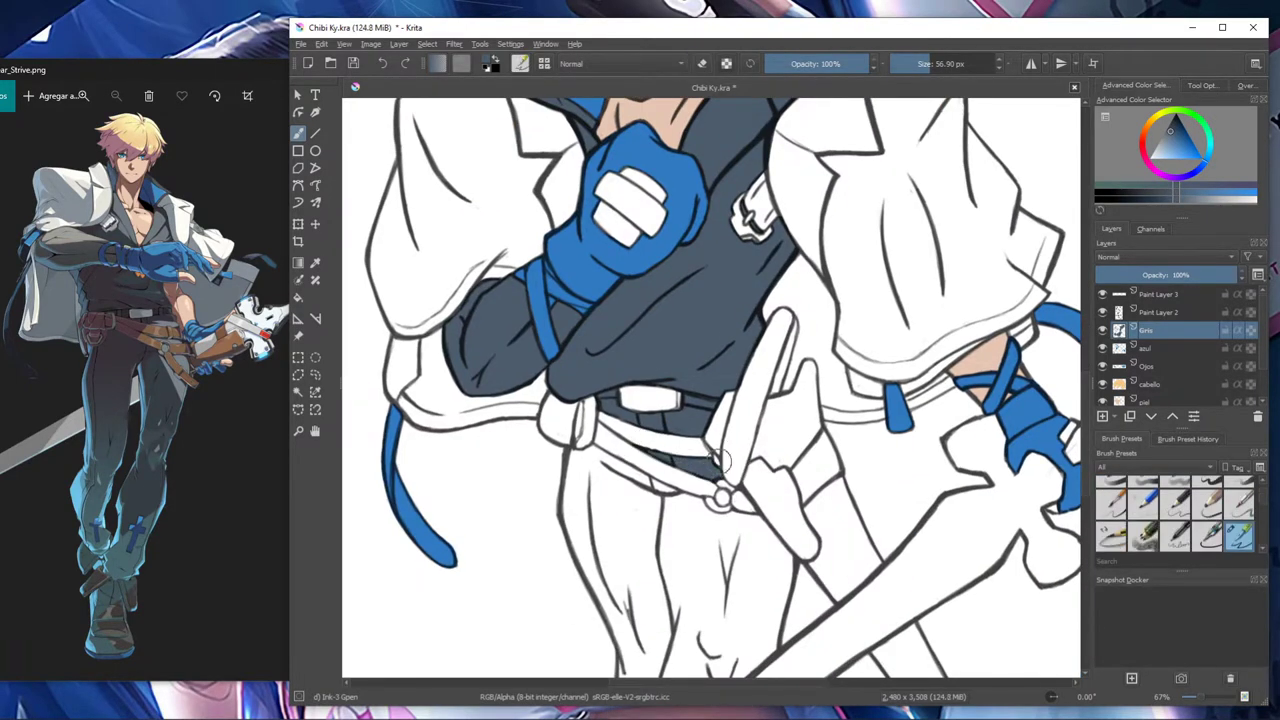
# Touch up the belt line art on Paint Layer 2, toggling Gris visibility, and paint the belt area dark grey on Gris.
pyautogui.press('e')
pyautogui.press('pageup')
pyautogui.press('e')
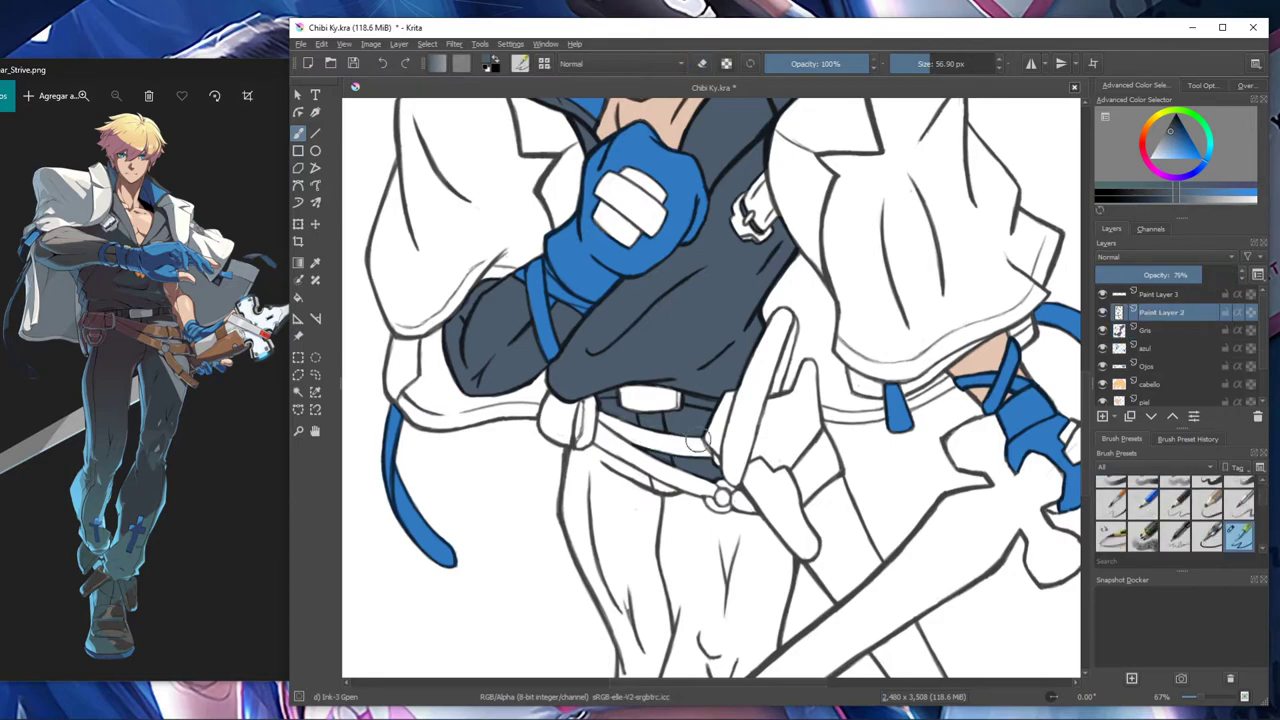
pyautogui.click(1168, 332)
pyautogui.moveTo(614, 403); pyautogui.dragTo(682, 432)
pyautogui.click(1103, 330)
pyautogui.click(1160, 312)
pyautogui.press('e')
pyautogui.click(1103, 330)
# On the Gris layer, edge the trousers' outer leg in dark grey and fill the belt ring's opening with it.
pyautogui.moveTo(611, 412)
pyautogui.mouseDown()
pyautogui.moveTo(626, 415)
pyautogui.moveTo(568, 510)
pyautogui.moveTo(631, 668)
pyautogui.mouseUp()
pyautogui.click(1157, 331)
pyautogui.press('e')
pyautogui.moveTo(724, 515); pyautogui.dragTo(734, 513)
pyautogui.press('e')
pyautogui.press('e')
pyautogui.click(722, 497)
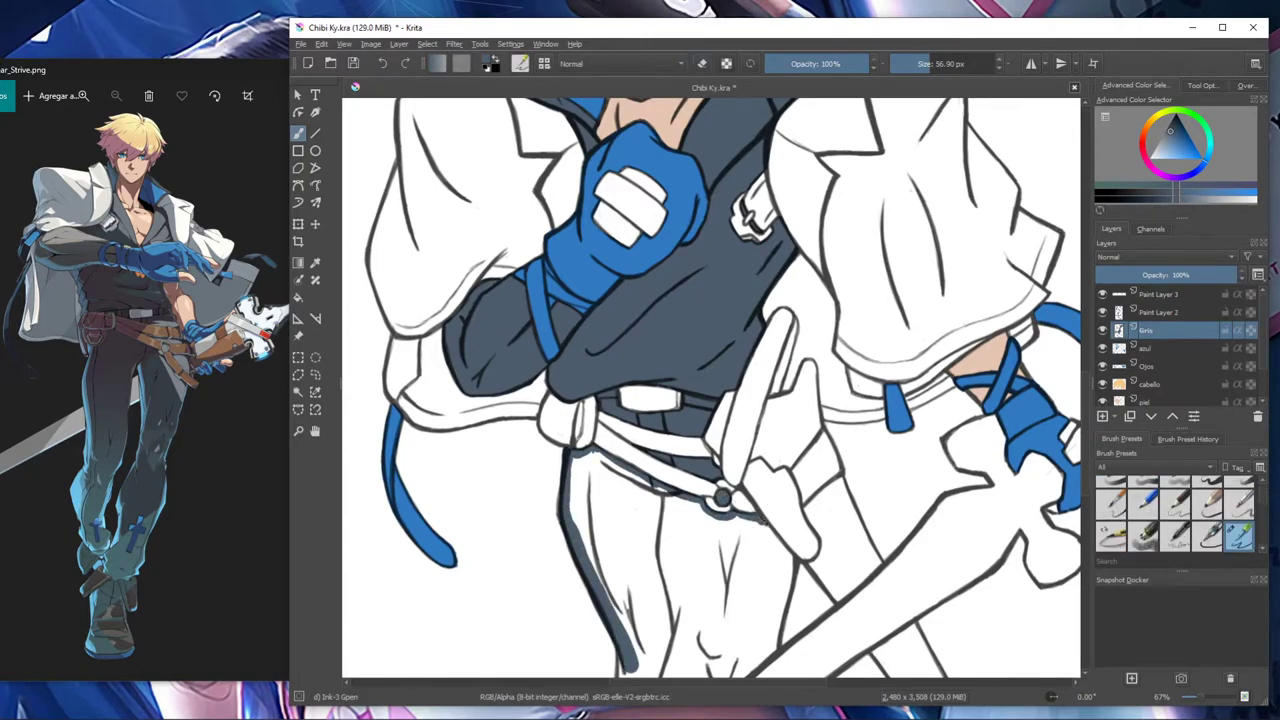
# Edge the trousers' other leg in dark grey, extend the fill beneath the belt straps and erase the overspill.
pyautogui.moveTo(792, 569)
pyautogui.mouseDown()
pyautogui.moveTo(781, 644)
pyautogui.moveTo(794, 612)
pyautogui.moveTo(750, 370)
pyautogui.mouseUp()
pyautogui.press('e')
pyautogui.press('e')
pyautogui.moveTo(756, 428); pyautogui.dragTo(650, 508)
pyautogui.press('e')
pyautogui.moveTo(725, 459); pyautogui.dragTo(757, 439)
pyautogui.press('e')
pyautogui.moveTo(593, 500); pyautogui.dragTo(608, 434)
# Fill both trouser legs with dark grey down to the sword and clean up their edges.
pyautogui.moveTo(572, 233); pyautogui.dragTo(673, 290)
pyautogui.press('/')
pyautogui.click(1161, 312)
pyautogui.click(1160, 331)
pyautogui.press('/')
pyautogui.moveTo(609, 446)
pyautogui.mouseDown()
pyautogui.moveTo(720, 436)
pyautogui.moveTo(674, 292)
pyautogui.mouseUp()
pyautogui.moveTo(560, 240)
pyautogui.mouseDown()
pyautogui.moveTo(700, 400)
pyautogui.moveTo(670, 340)
pyautogui.mouseUp()
pyautogui.press('e')
pyautogui.press('pageup')
pyautogui.press('pagedown')
pyautogui.press('/')
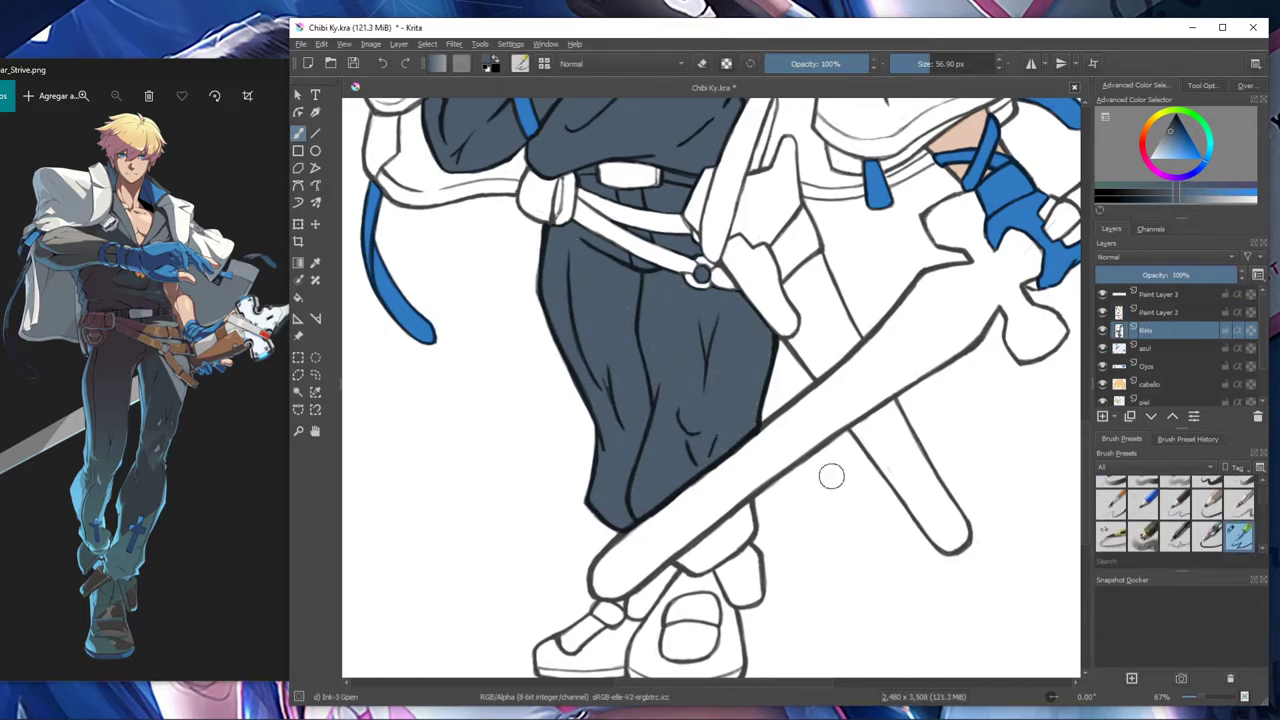
# Paint the trouser cuff below the sword dark grey and erase the overspill.
pyautogui.moveTo(700, 520); pyautogui.dragTo(754, 483)
pyautogui.moveTo(751, 537)
pyautogui.mouseDown()
pyautogui.moveTo(712, 552)
pyautogui.moveTo(720, 522)
pyautogui.mouseUp()
pyautogui.press('/')
pyautogui.press('/')
pyautogui.press('/')
pyautogui.press('/')
pyautogui.hotkey('ctrl', '-')
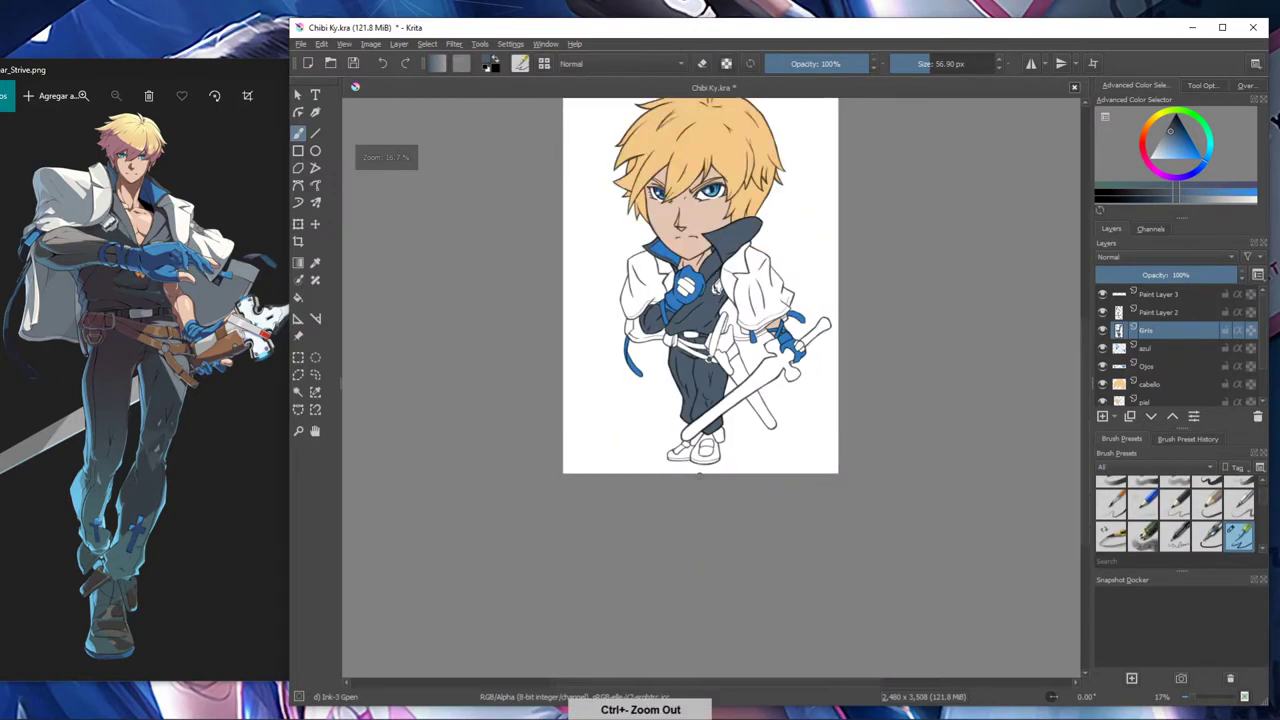
# Add a new layer named cafe above Gris and choose dark brown as the painting colour.
pyautogui.click(1104, 416)
pyautogui.doubleClick(1146, 332)
pyautogui.write('cafe')
pyautogui.press('Return')
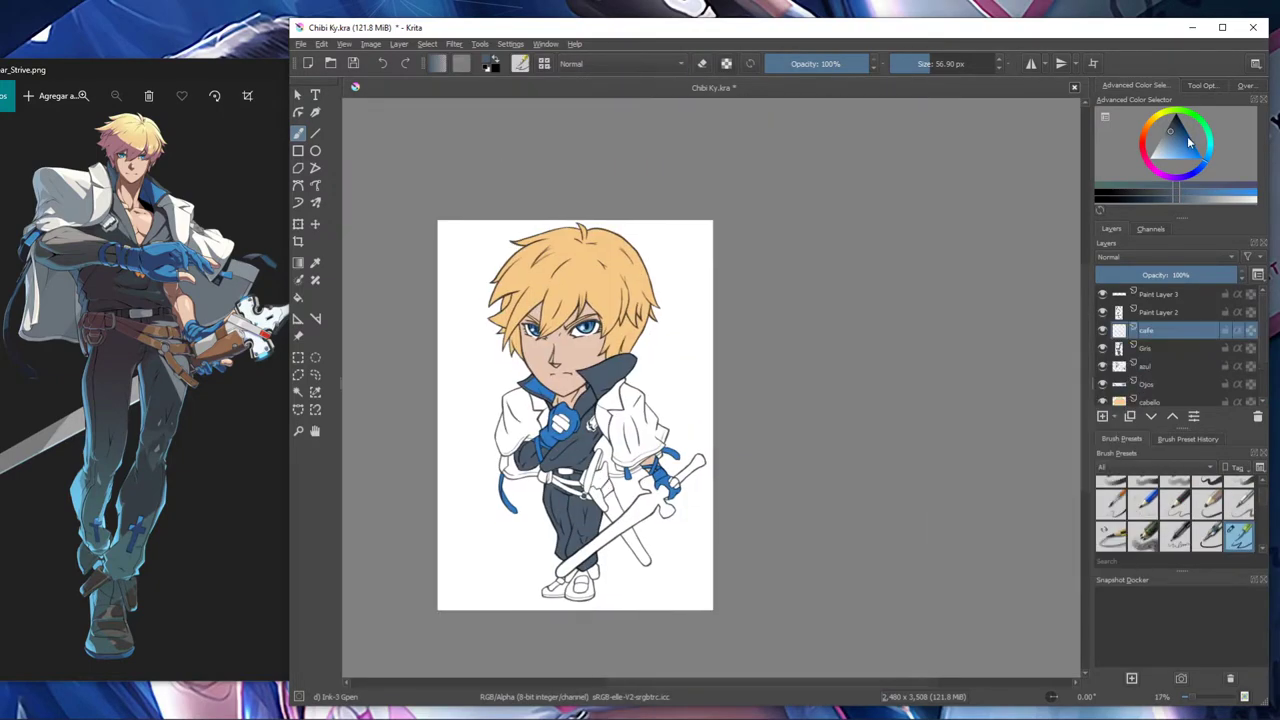
pyautogui.click(1148, 127)
pyautogui.click(1177, 131)
# Paint the belt pouch dark brown on the cafe layer, keeping the strap loop beside it clear.
pyautogui.hotkey('ctrl', '+')
pyautogui.hotkey('ctrl', '+')
pyautogui.hotkey('ctrl', '+')
pyautogui.moveTo(540, 540); pyautogui.dragTo(715, 326)
pyautogui.hotkey('ctrl', '+')
pyautogui.moveTo(352, 537); pyautogui.dragTo(649, 380)
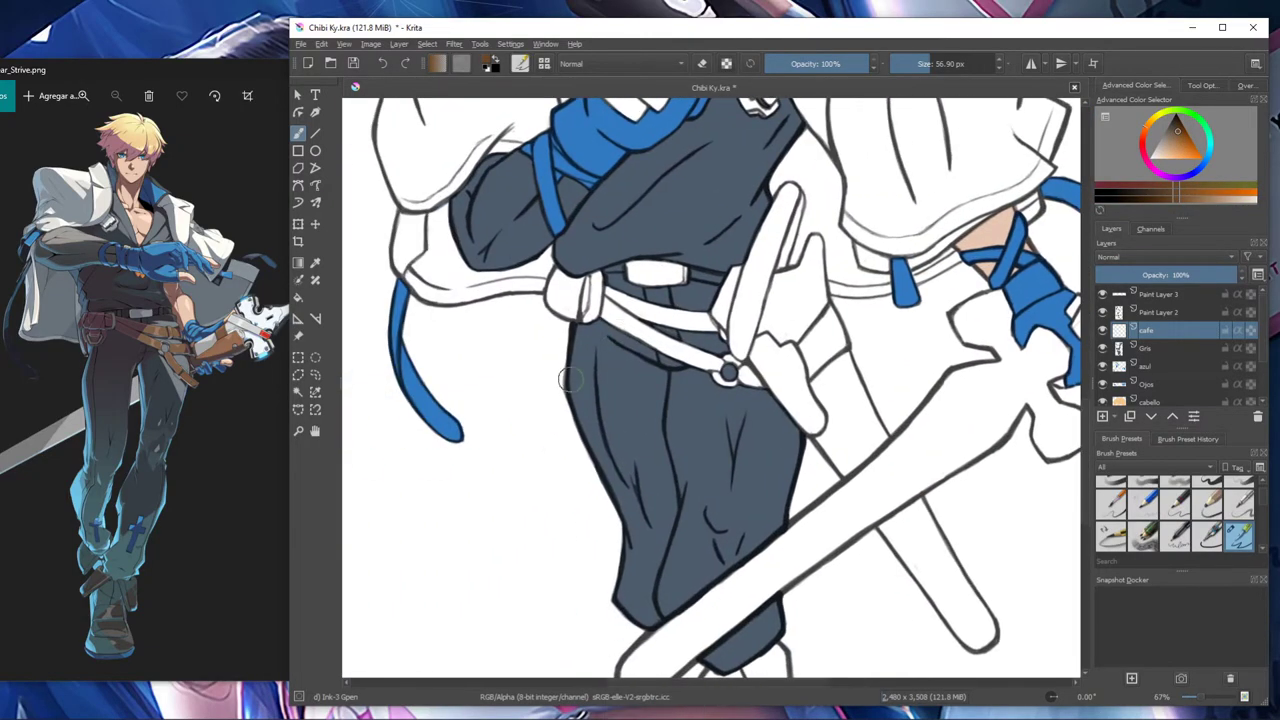
pyautogui.moveTo(580, 304)
pyautogui.mouseDown()
pyautogui.moveTo(553, 268)
pyautogui.moveTo(584, 280)
pyautogui.moveTo(598, 302)
pyautogui.moveTo(572, 292)
pyautogui.moveTo(588, 318)
pyautogui.moveTo(592, 305)
pyautogui.mouseUp()
pyautogui.press('e')
pyautogui.hotkey('ctrl', 'z')
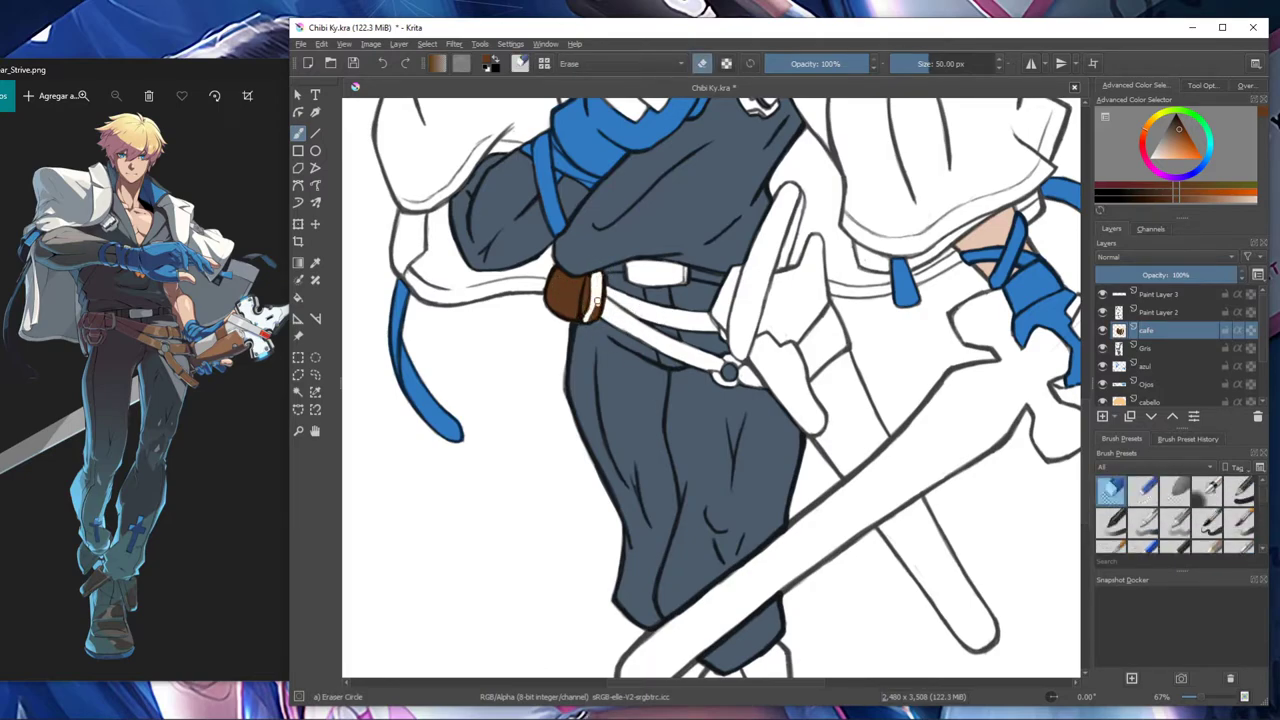
# Paint the two slanted belt straps dark brown on the cafe layer.
pyautogui.press('/')
pyautogui.moveTo(606, 318)
pyautogui.mouseDown()
pyautogui.moveTo(686, 361)
pyautogui.moveTo(722, 358)
pyautogui.moveTo(632, 320)
pyautogui.moveTo(690, 321)
pyautogui.mouseUp()
pyautogui.press('/')
pyautogui.press('/')
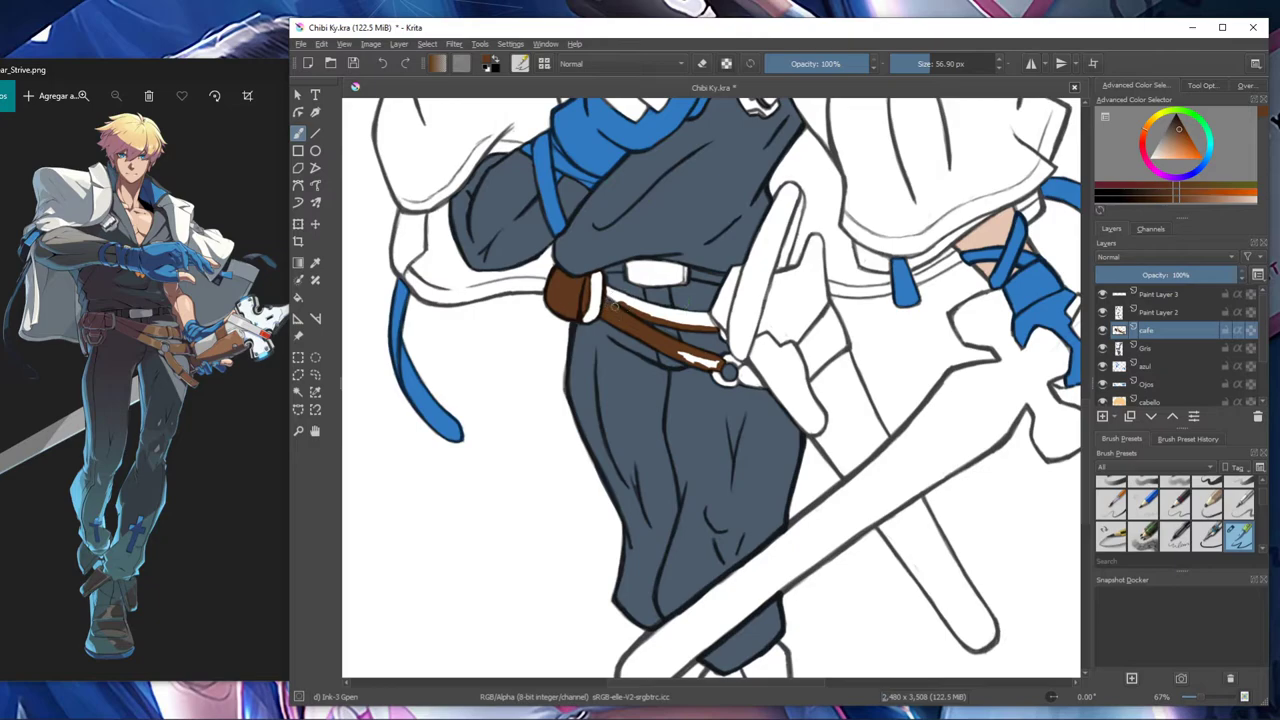
# Paint the holster and its strap over the scabbard dark brown and tidy their edges.
pyautogui.moveTo(620, 296)
pyautogui.mouseDown()
pyautogui.moveTo(713, 324)
pyautogui.moveTo(676, 346)
pyautogui.moveTo(737, 380)
pyautogui.moveTo(755, 365)
pyautogui.moveTo(762, 383)
pyautogui.moveTo(758, 342)
pyautogui.moveTo(781, 362)
pyautogui.moveTo(767, 380)
pyautogui.moveTo(814, 412)
pyautogui.moveTo(799, 360)
pyautogui.moveTo(765, 361)
pyautogui.moveTo(805, 361)
pyautogui.moveTo(803, 340)
pyautogui.moveTo(828, 313)
pyautogui.moveTo(848, 345)
pyautogui.moveTo(847, 312)
pyautogui.mouseUp()
pyautogui.press('e')
pyautogui.press('e')
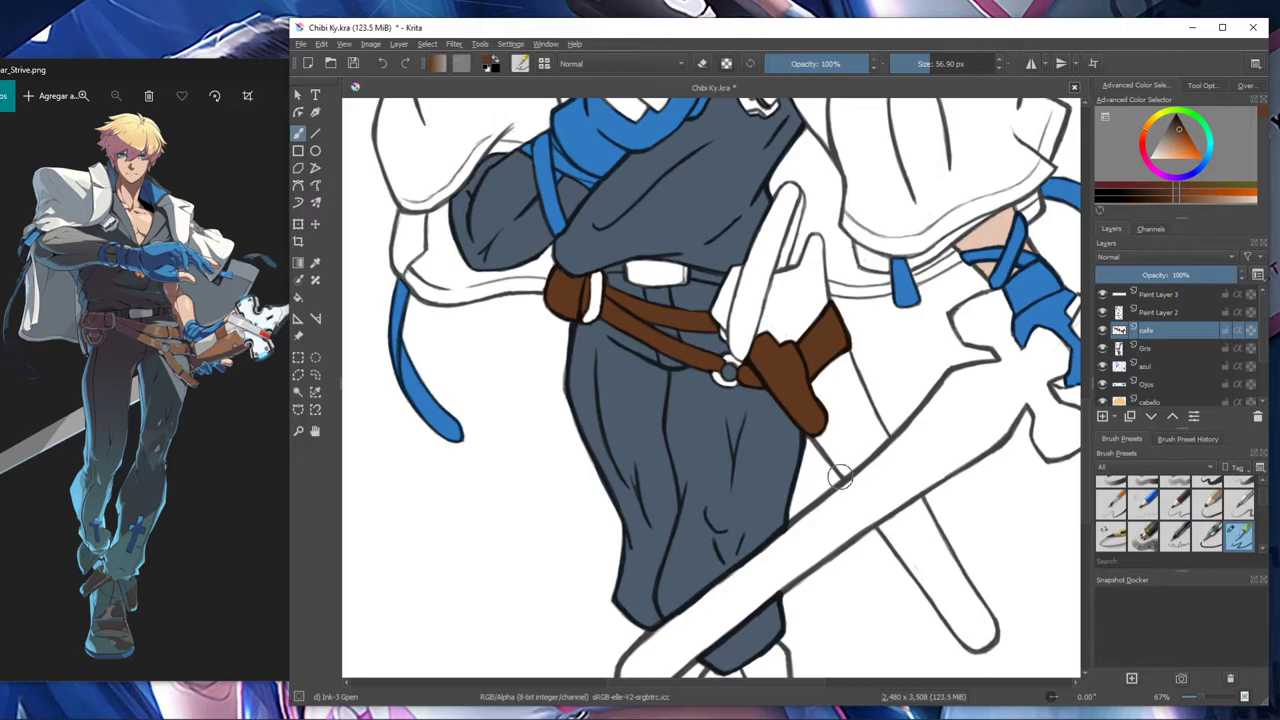
pyautogui.click(1160, 308)
pyautogui.press('/')
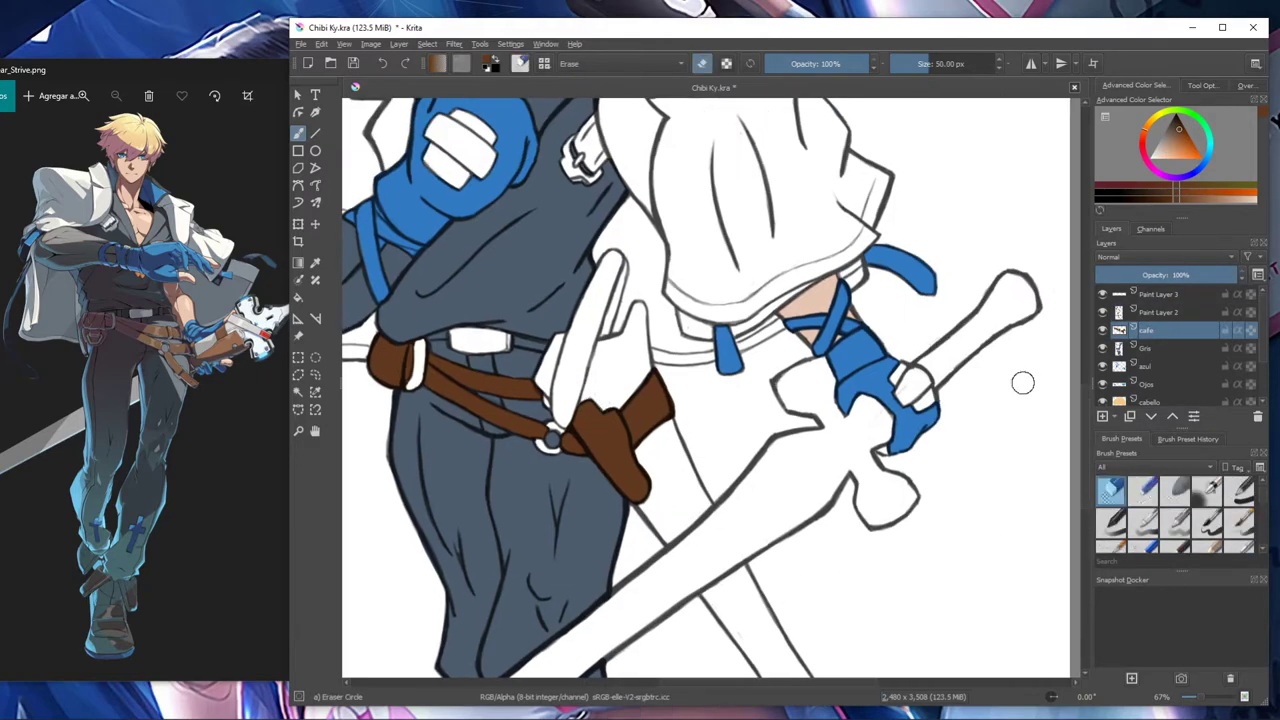
pyautogui.moveTo(588, 400); pyautogui.dragTo(598, 420)
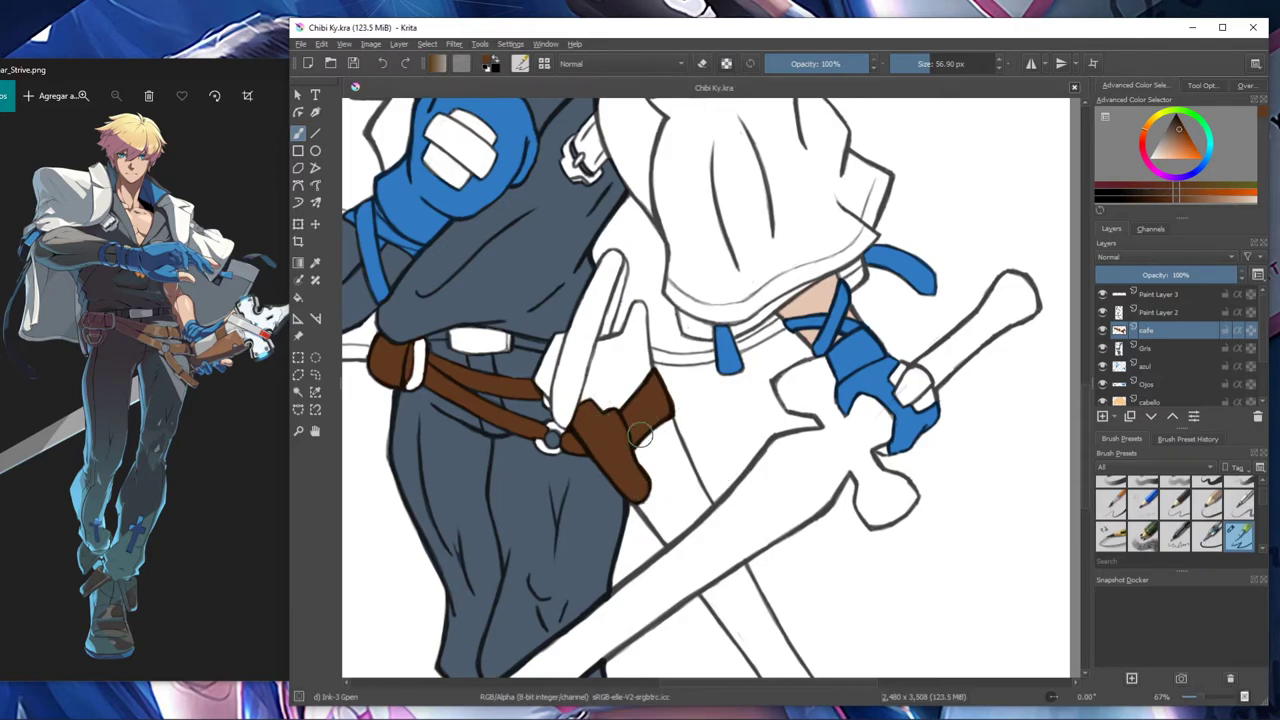
# Add a new layer named Gris above the cafe layer.
pyautogui.hotkey('ctrl', '-')
pyautogui.hotkey('ctrl', '-')
pyautogui.hotkey('ctrl', '-')
pyautogui.hotkey('ctrl', '+')
pyautogui.click(1102, 416)
pyautogui.doubleClick(1160, 330)
pyautogui.write('Gris')
pyautogui.press('Return')
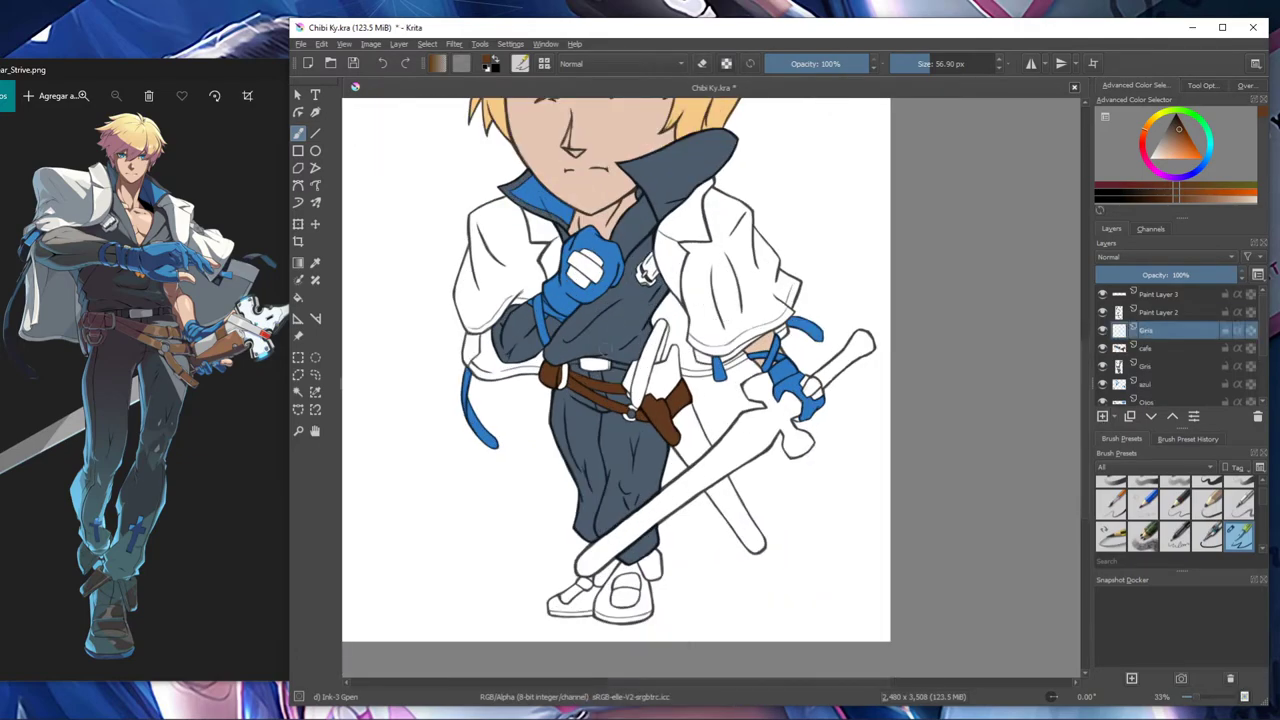
# Choose a light bluish grey as the painting colour for the metal parts around the belt.
pyautogui.hotkey('ctrl', '+')
pyautogui.hotkey('ctrl', '+')
pyautogui.hotkey('ctrl', '+')
pyautogui.moveTo(497, 386); pyautogui.dragTo(714, 408)
pyautogui.click(1146, 348)
pyautogui.press('e')
pyautogui.press('e')
pyautogui.press('e')
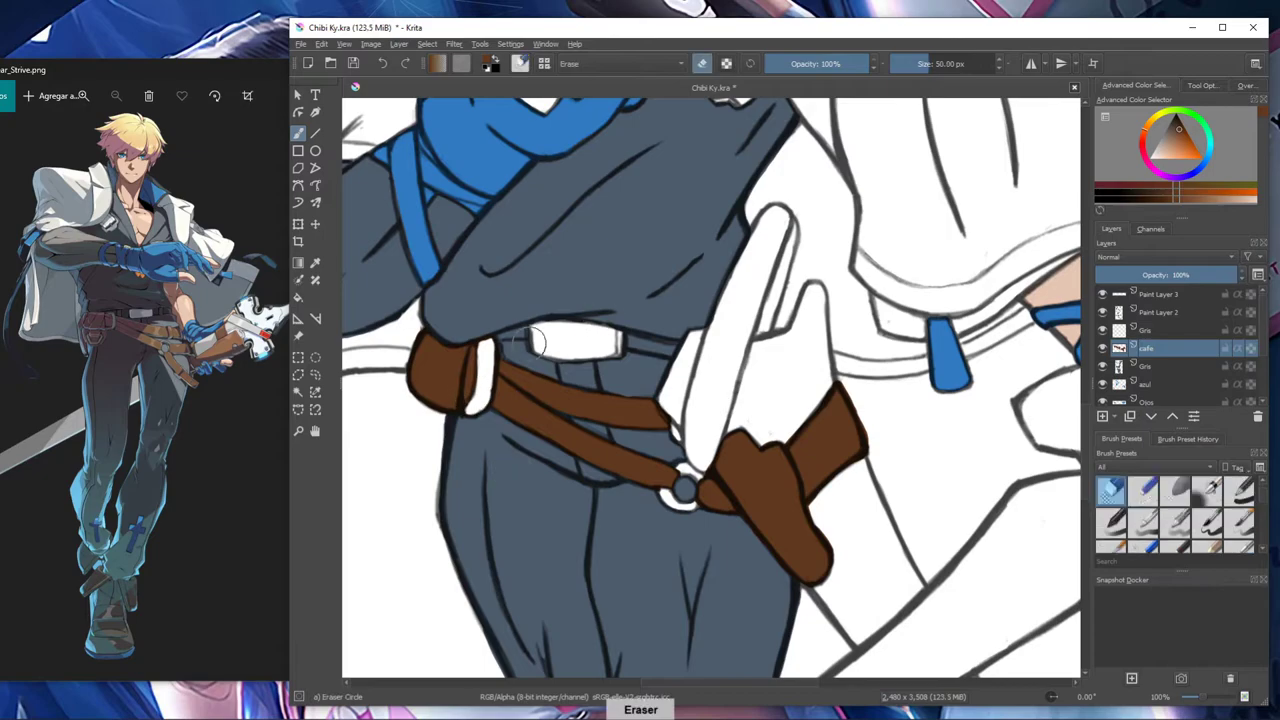
pyautogui.click(1162, 141)
pyautogui.click(1200, 166)
# Move the new Gris layer below azul and paint the belt buckle and strap loop light grey on it.
pyautogui.click(1146, 330)
pyautogui.press('/')
pyautogui.moveTo(545, 336)
pyautogui.mouseDown()
pyautogui.moveTo(571, 351)
pyautogui.moveTo(552, 342)
pyautogui.moveTo(608, 346)
pyautogui.mouseUp()
pyautogui.hotkey('ctrl', 'z')
pyautogui.click(1151, 416)
pyautogui.click(1151, 416)
pyautogui.click(1151, 416)
pyautogui.moveTo(484, 350); pyautogui.dragTo(476, 402)
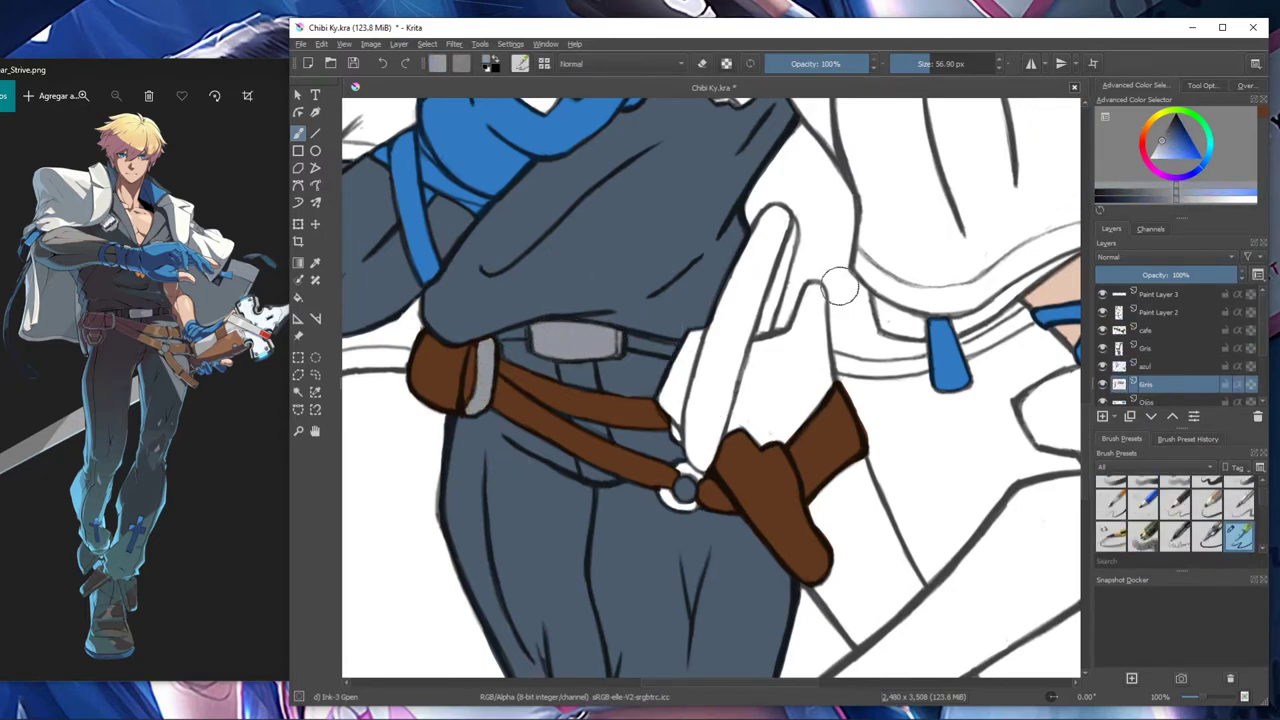
# Paint the belt ring, the sheathed weapon's handle parts and the upper scabbard light grey.
pyautogui.moveTo(686, 440)
pyautogui.mouseDown()
pyautogui.moveTo(705, 340)
pyautogui.moveTo(680, 500)
pyautogui.mouseUp()
pyautogui.moveTo(730, 460)
pyautogui.mouseDown()
pyautogui.moveTo(723, 318)
pyautogui.moveTo(745, 312)
pyautogui.moveTo(782, 213)
pyautogui.mouseUp()
pyautogui.moveTo(765, 350)
pyautogui.mouseDown()
pyautogui.moveTo(805, 305)
pyautogui.moveTo(826, 378)
pyautogui.mouseUp()
pyautogui.press('/')
pyautogui.press('/')
pyautogui.moveTo(833, 312)
pyautogui.mouseDown()
pyautogui.moveTo(807, 356)
pyautogui.moveTo(812, 390)
pyautogui.moveTo(740, 420)
pyautogui.mouseUp()
pyautogui.moveTo(815, 515)
pyautogui.mouseDown()
pyautogui.moveTo(829, 523)
pyautogui.moveTo(870, 480)
pyautogui.moveTo(918, 585)
pyautogui.mouseUp()
pyautogui.moveTo(872, 502)
pyautogui.mouseDown()
pyautogui.moveTo(827, 589)
pyautogui.moveTo(850, 577)
pyautogui.moveTo(906, 603)
pyautogui.mouseUp()
# Sample the holster's brown and switch to the cafe layer to touch up the brown areas.
pyautogui.press('r')
pyautogui.click(826, 536)
pyautogui.press('/')
pyautogui.press('r')
pyautogui.click(771, 440)
pyautogui.press('r')
pyautogui.click(748, 448)
pyautogui.click(316, 265)
pyautogui.click(748, 462)
pyautogui.press('b')
pyautogui.press('/')
pyautogui.press('/')
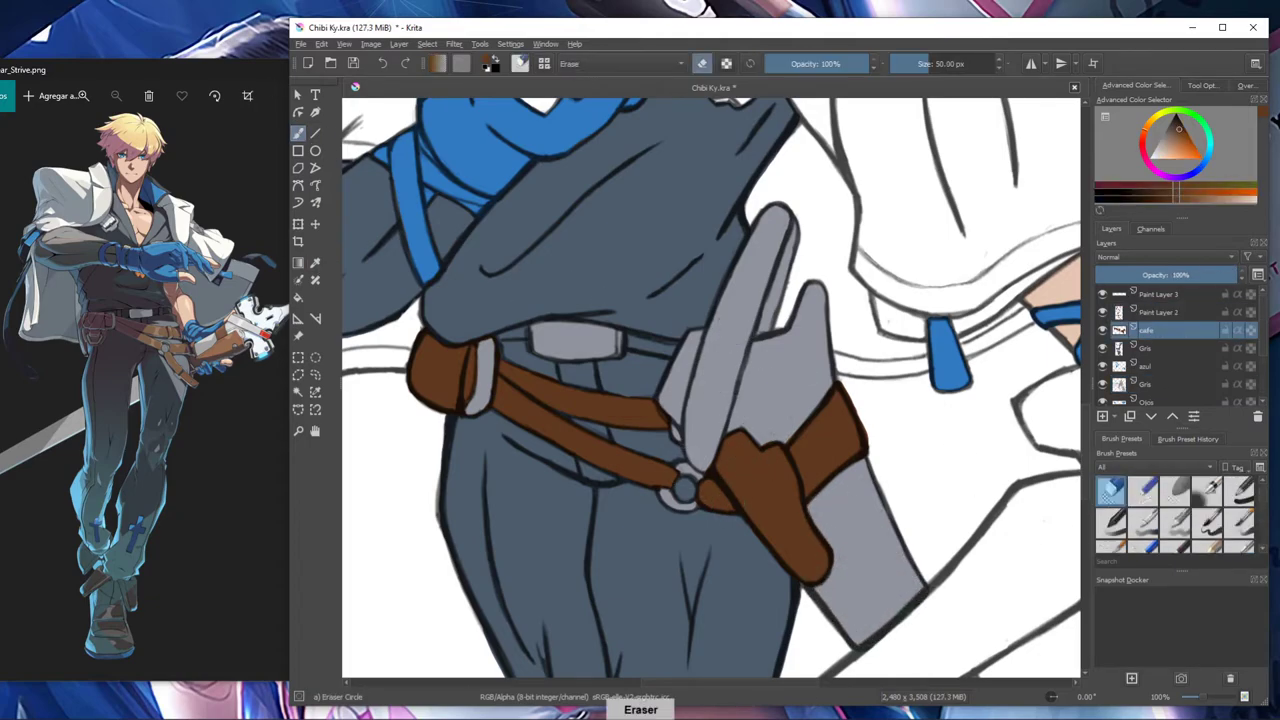
# Erase stray line art below the lower belt strap on Paint Layer 2 and return to the cafe layer.
pyautogui.press('pageup')
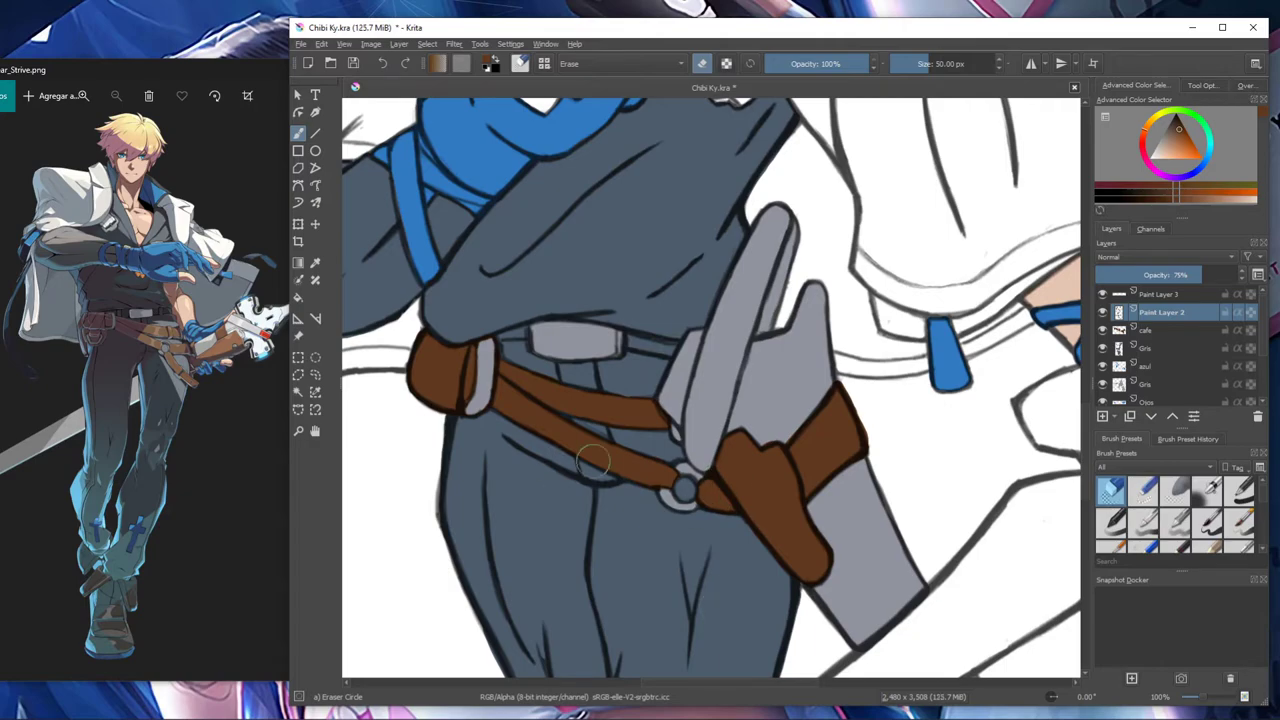
pyautogui.moveTo(614, 492); pyautogui.dragTo(627, 491)
pyautogui.press('pagedown')
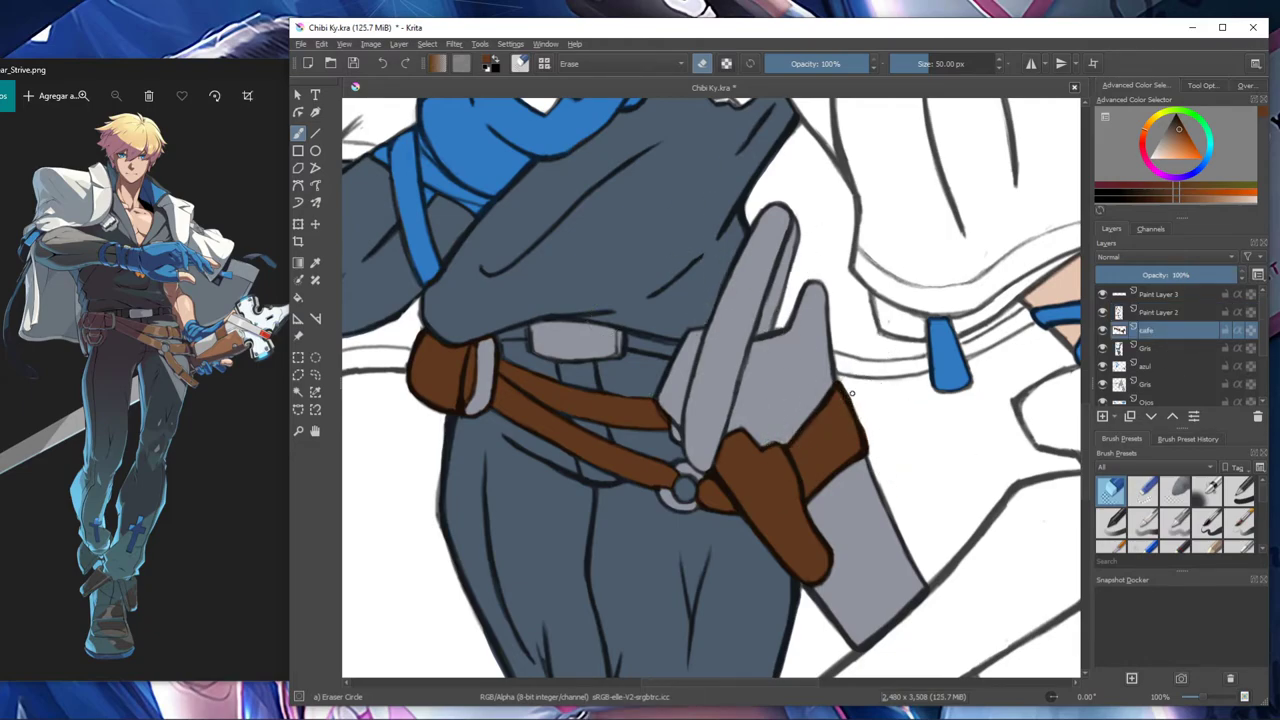
# Sample the scabbard's light grey and paint its lower end beyond the sword on the lower Gris layer.
pyautogui.hotkey('ctrl', '-')
pyautogui.hotkey('ctrl', '-')
pyautogui.hotkey('ctrl', '-')
pyautogui.click(1160, 384)
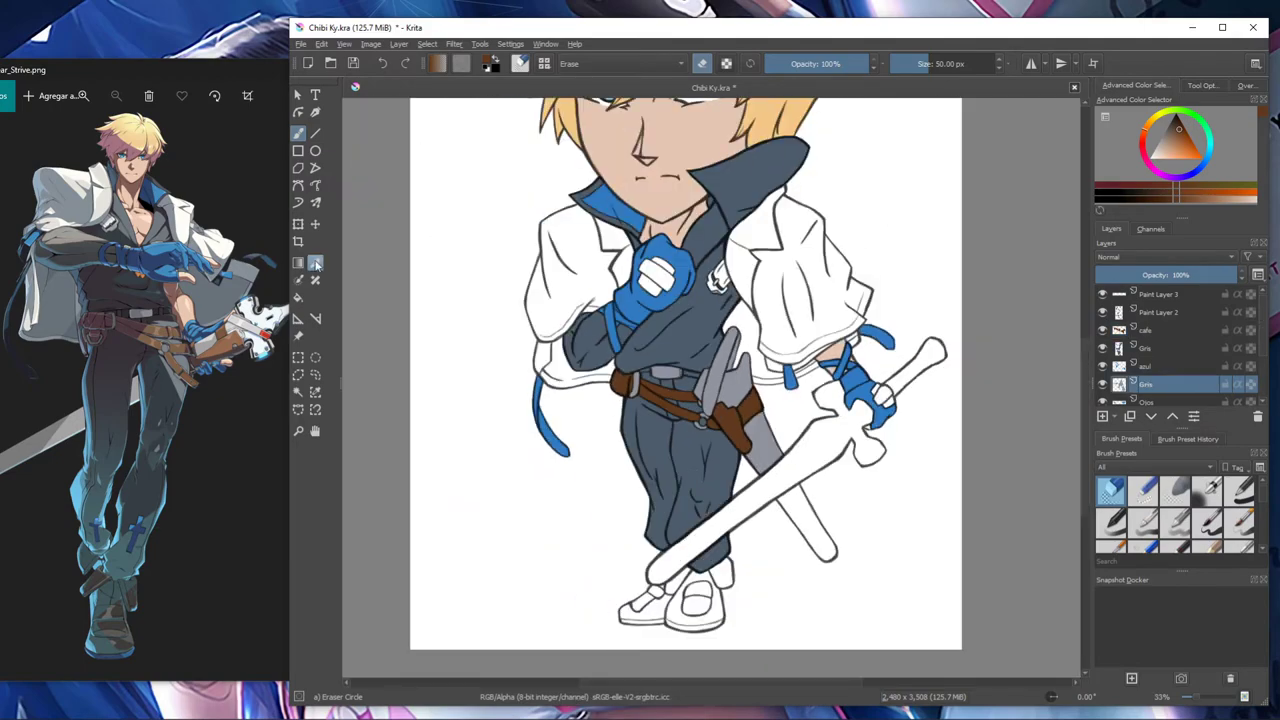
pyautogui.keyDown('ctrl'); pyautogui.click(769, 444); pyautogui.keyUp('ctrl')
pyautogui.press('/')
pyautogui.moveTo(797, 503); pyautogui.dragTo(828, 552)
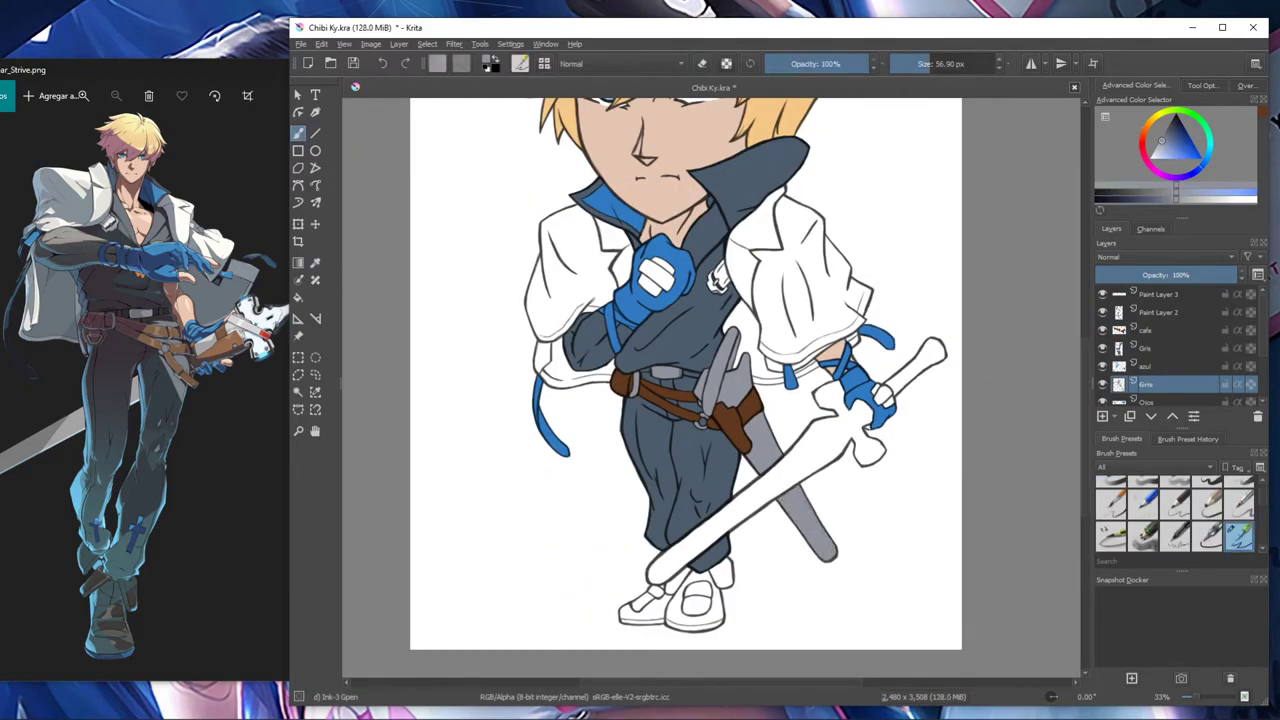
# Paint the plates on the back of both blue gloves light grey on the lower Gris layer.
pyautogui.click(1164, 310)
pyautogui.click(1164, 345)
pyautogui.click(1173, 385)
pyautogui.moveTo(645, 262); pyautogui.dragTo(668, 286)
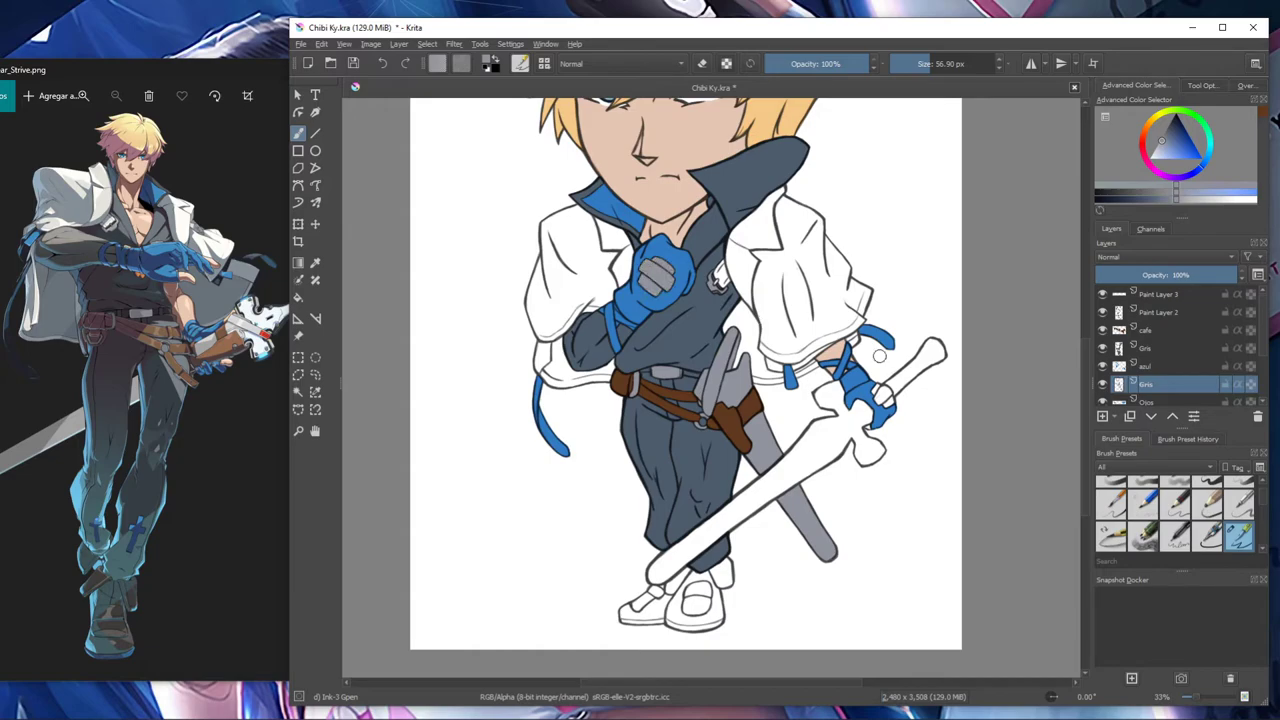
pyautogui.scroll(2, 912, 404)
pyautogui.click(1162, 312)
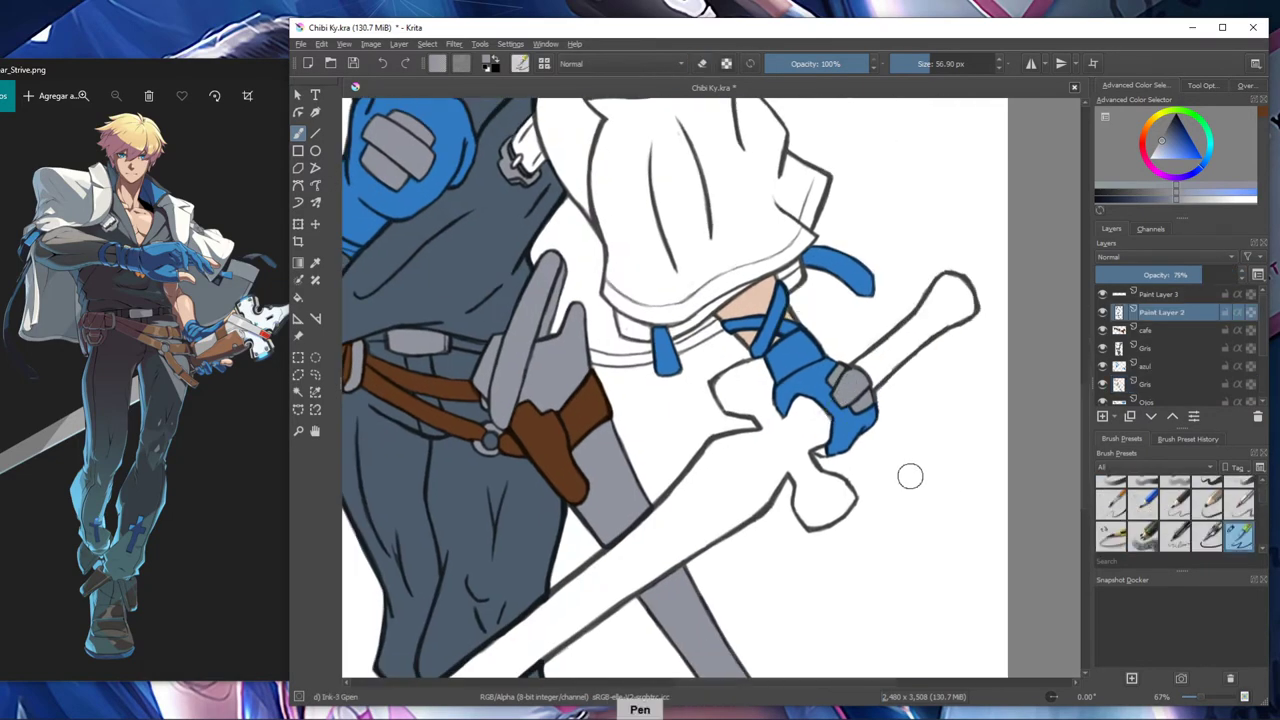
# On the Blanco layer, fill the coat sleeve above the sword-holding arm with off-white.
pyautogui.hotkey('ctrl', '-')
pyautogui.hotkey('ctrl', '-')
pyautogui.hotkey('ctrl', '-')
pyautogui.hotkey('ctrl', '-')
pyautogui.scroll(-3, 1165, 350)
pyautogui.click(1160, 397)
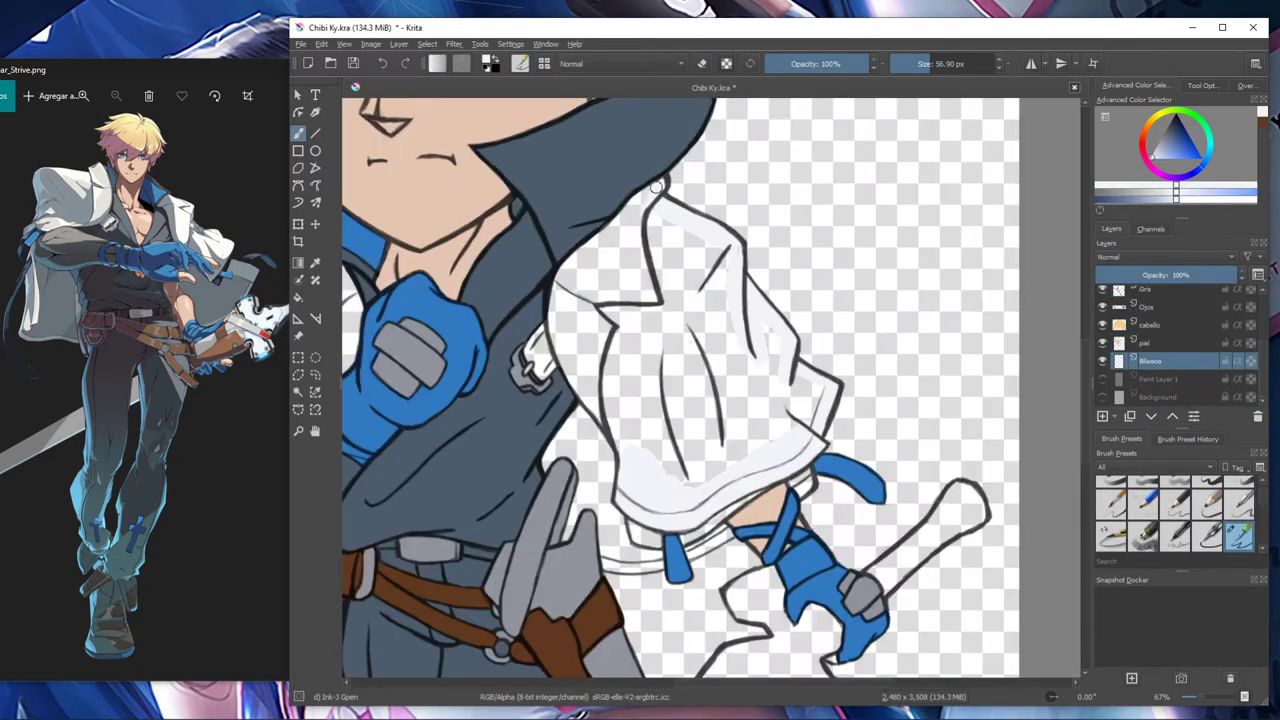
pyautogui.moveTo(651, 194)
pyautogui.mouseDown()
pyautogui.moveTo(589, 249)
pyautogui.moveTo(551, 325)
pyautogui.moveTo(615, 428)
pyautogui.moveTo(652, 445)
pyautogui.moveTo(597, 310)
pyautogui.moveTo(632, 223)
pyautogui.moveTo(728, 246)
pyautogui.moveTo(661, 373)
pyautogui.moveTo(732, 408)
pyautogui.moveTo(767, 331)
pyautogui.moveTo(759, 382)
pyautogui.mouseUp()
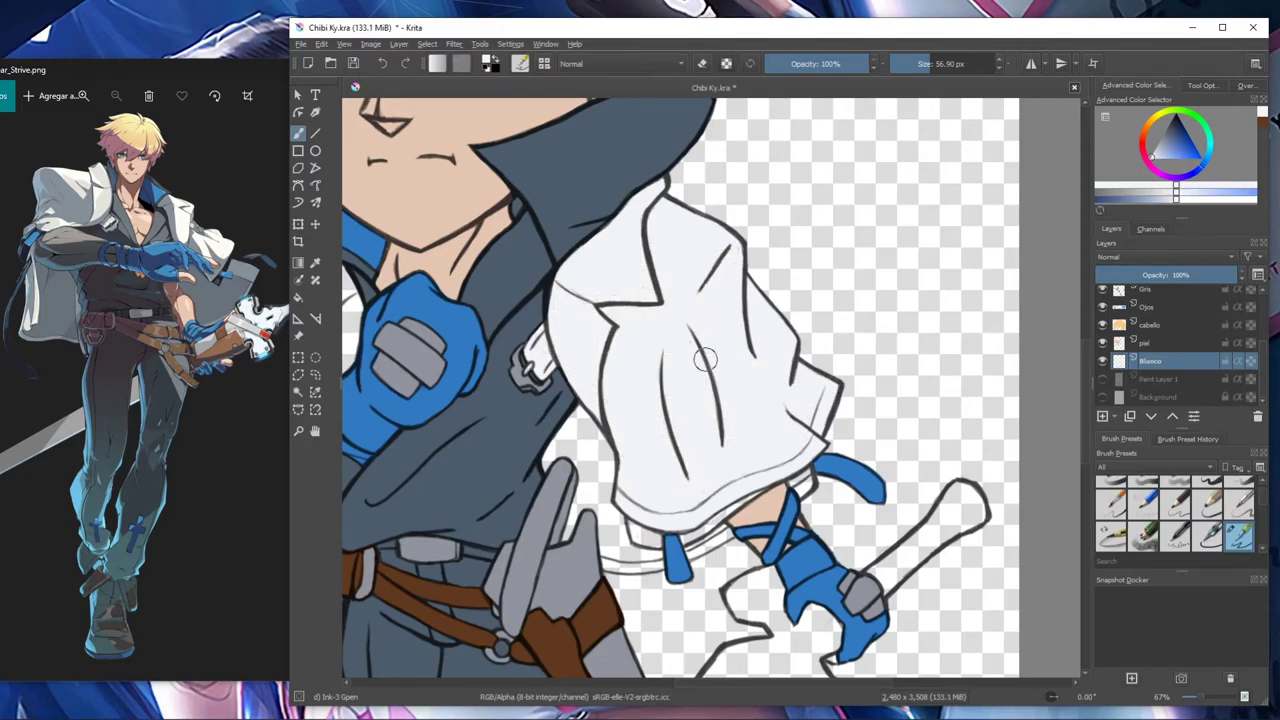
# Fill the coat sleeve and hem around the bent arm with off-white on the Blanco layer.
pyautogui.hotkey('ctrl', '-')
pyautogui.hotkey('ctrl', '-')
pyautogui.hotkey('ctrl', '+')
pyautogui.hotkey('ctrl', '+')
pyautogui.moveTo(470, 420); pyautogui.dragTo(775, 427)
pyautogui.press('e')
pyautogui.press('e')
pyautogui.moveTo(520, 500)
pyautogui.mouseDown()
pyautogui.moveTo(513, 573)
pyautogui.moveTo(571, 566)
pyautogui.moveTo(624, 533)
pyautogui.moveTo(577, 446)
pyautogui.moveTo(649, 358)
pyautogui.moveTo(560, 233)
pyautogui.moveTo(494, 265)
pyautogui.moveTo(489, 326)
pyautogui.moveTo(452, 377)
pyautogui.moveTo(467, 431)
pyautogui.moveTo(502, 432)
pyautogui.moveTo(488, 433)
pyautogui.moveTo(503, 482)
pyautogui.moveTo(632, 359)
pyautogui.moveTo(610, 330)
pyautogui.mouseUp()
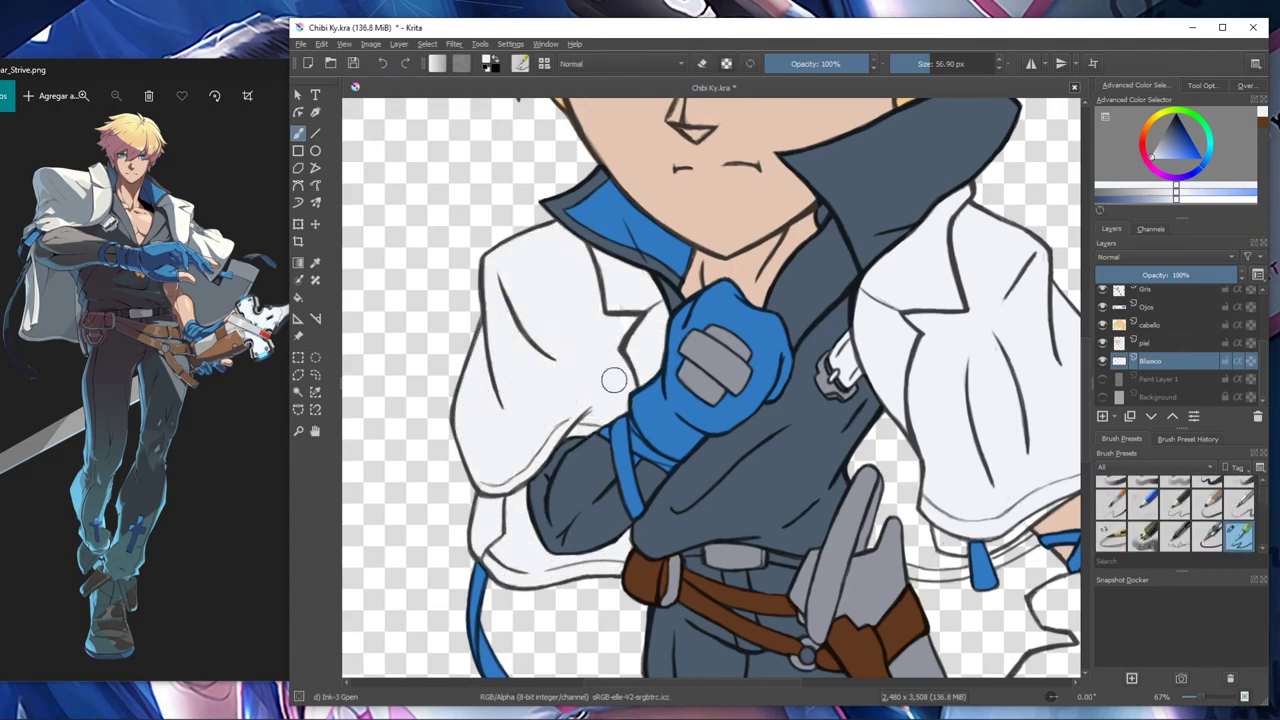
# Paint the large sword's blade, guard and handle off-white on the Blanco layer.
pyautogui.hotkey('ctrl', '-')
pyautogui.hotkey('ctrl', '-')
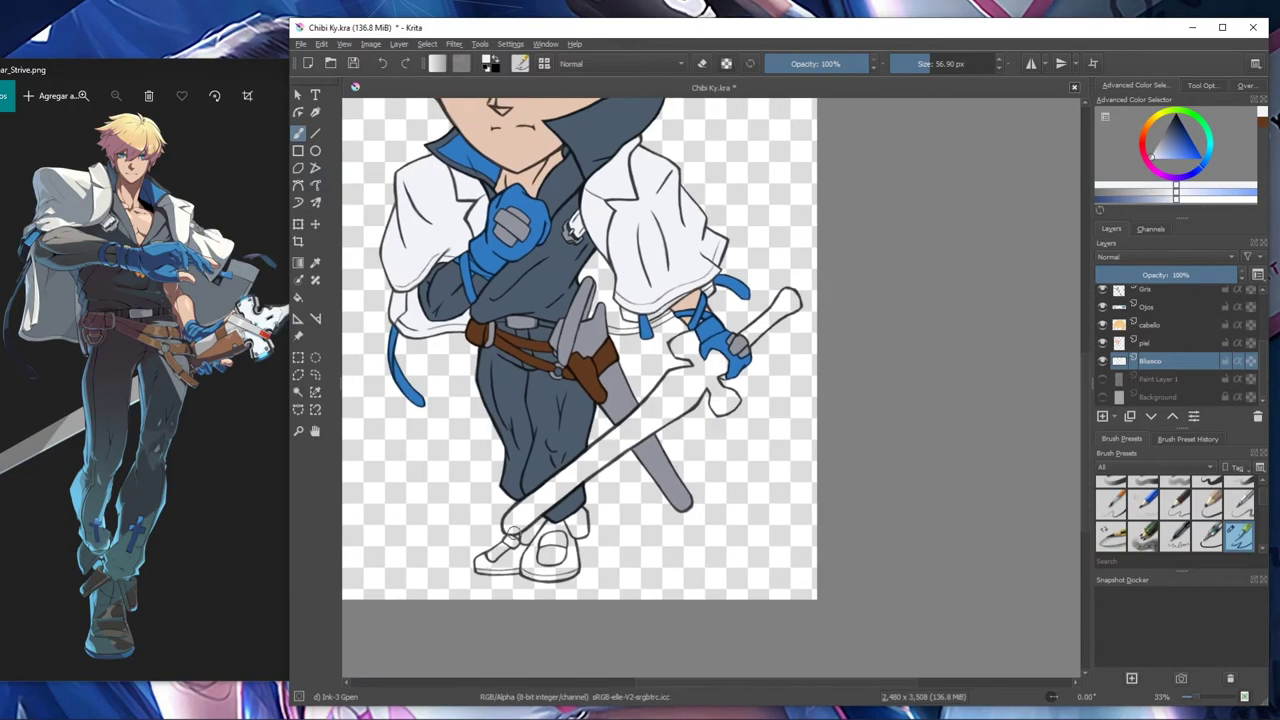
pyautogui.moveTo(620, 434)
pyautogui.mouseDown()
pyautogui.moveTo(649, 408)
pyautogui.moveTo(643, 430)
pyautogui.moveTo(695, 360)
pyautogui.mouseUp()
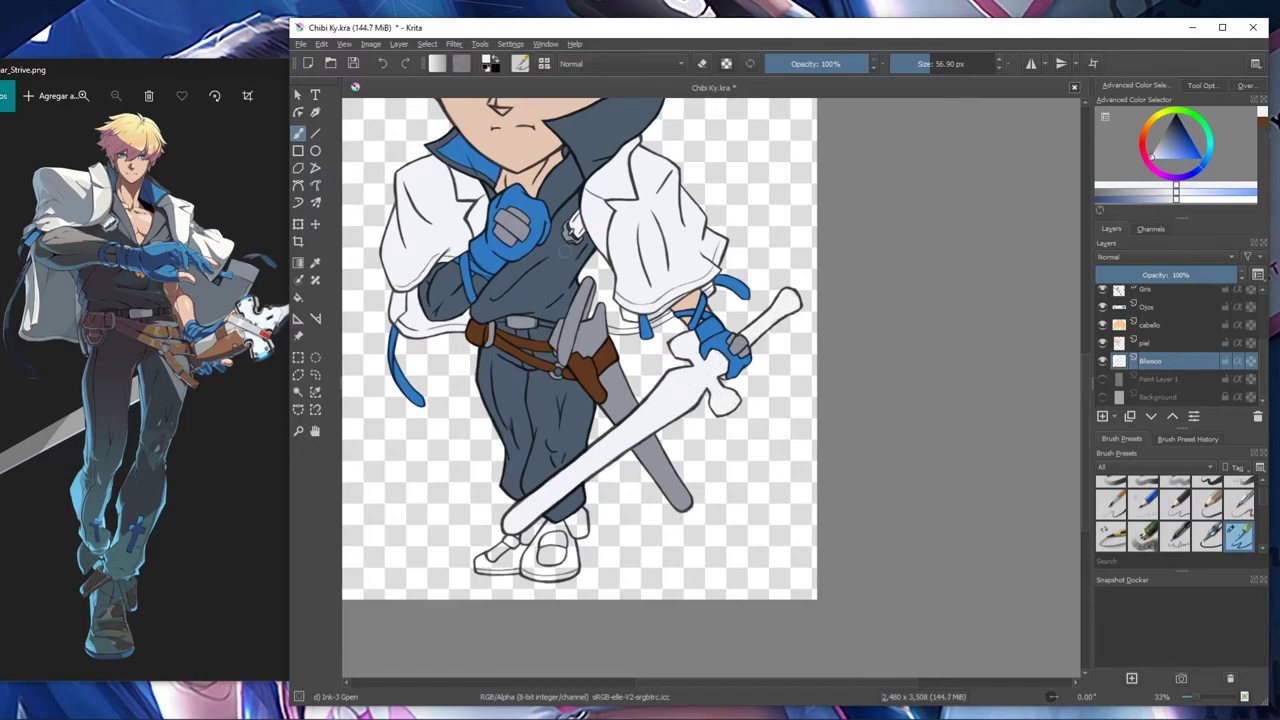
pyautogui.press('space')
pyautogui.moveTo(681, 263); pyautogui.dragTo(721, 425)
pyautogui.click(1152, 157)
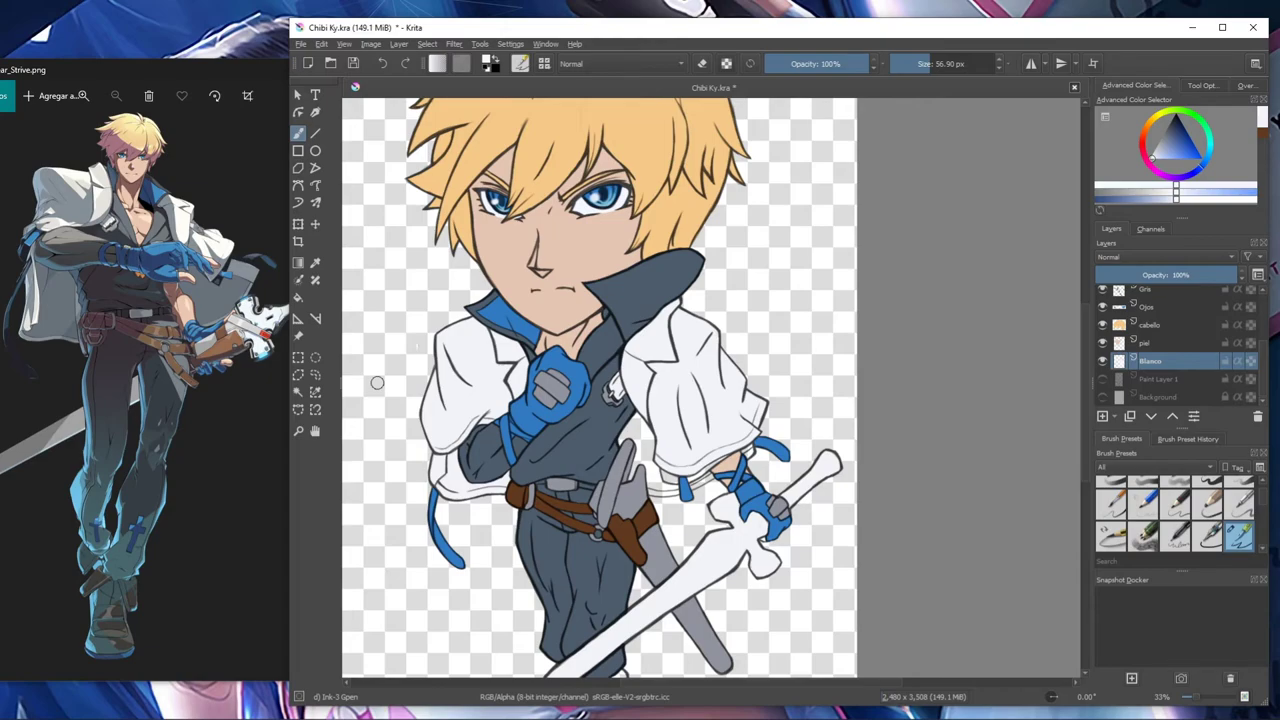
pyautogui.moveTo(693, 433); pyautogui.dragTo(675, 347)
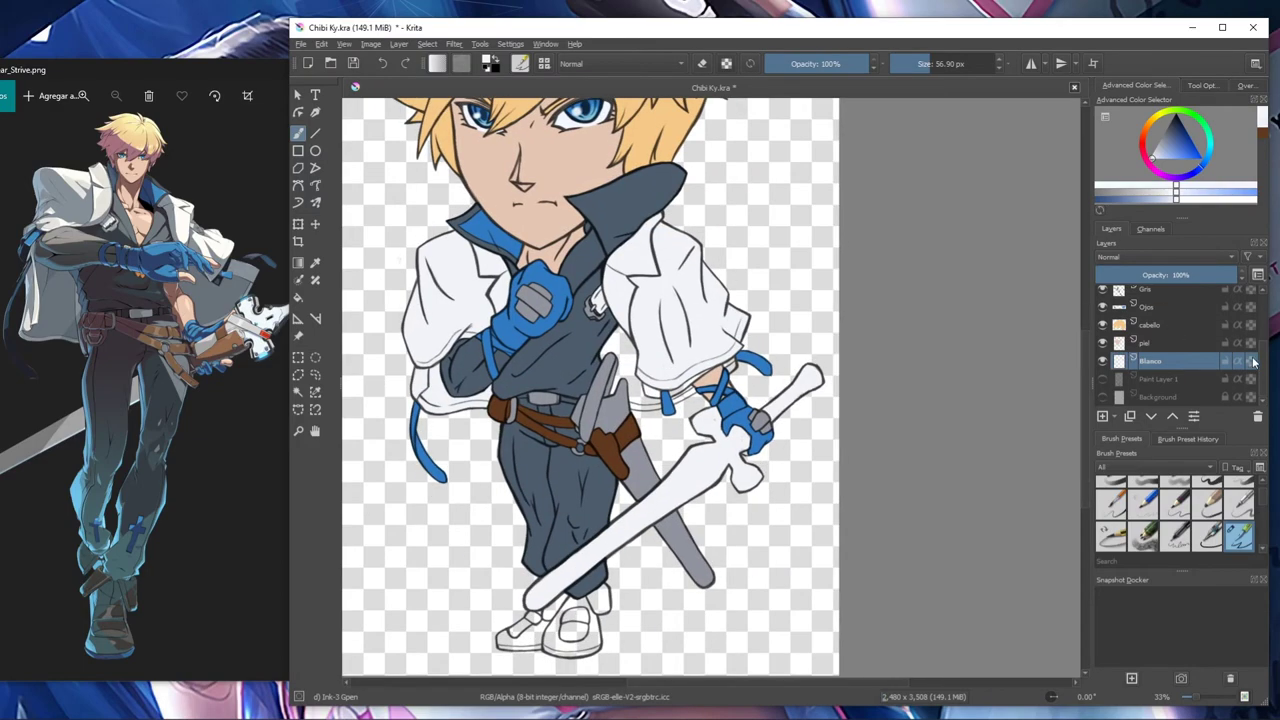
# Erase stray line art beside the sword guard on Paint Layer 2, toggle a layer's visibility to check, and return to Blanco.
pyautogui.scroll(5, 1172, 360)
pyautogui.click(1190, 316)
pyautogui.press('/')
pyautogui.moveTo(765, 527); pyautogui.dragTo(773, 486)
pyautogui.click(1102, 313)
pyautogui.click(1102, 313)
pyautogui.scroll(-3, 1150, 350)
pyautogui.click(1152, 360)
pyautogui.press('/')
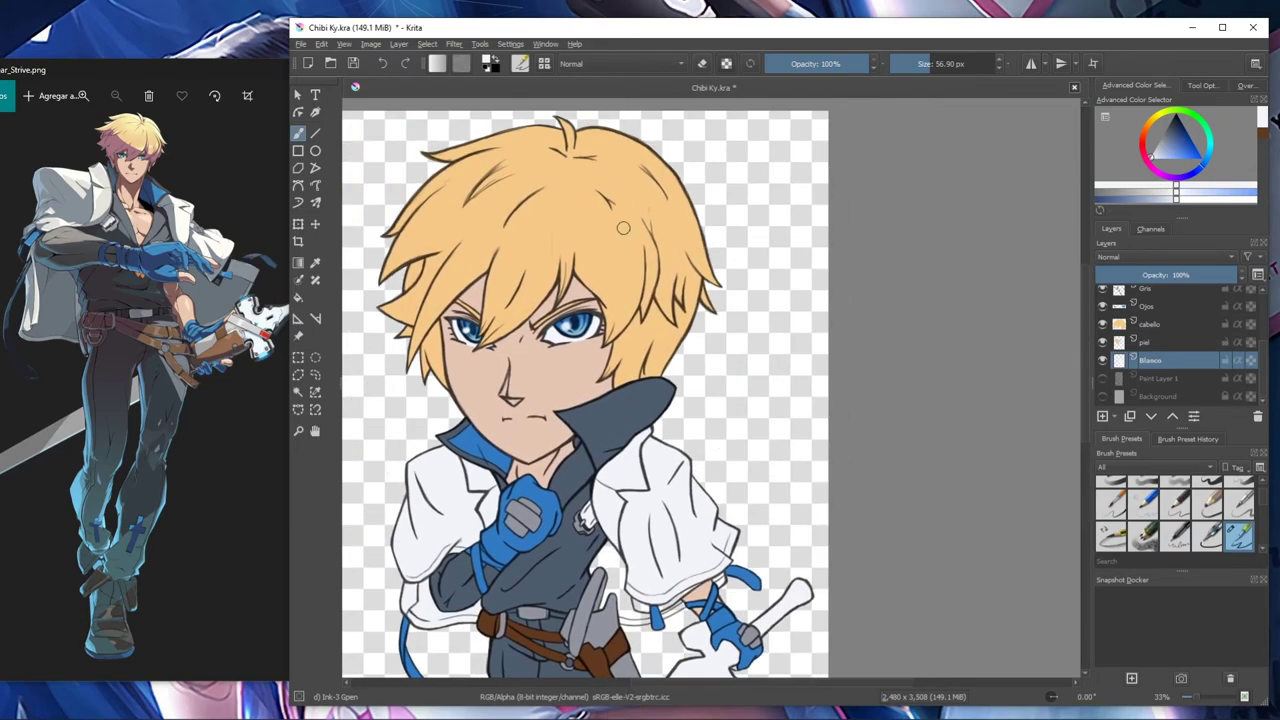
pyautogui.press('e')
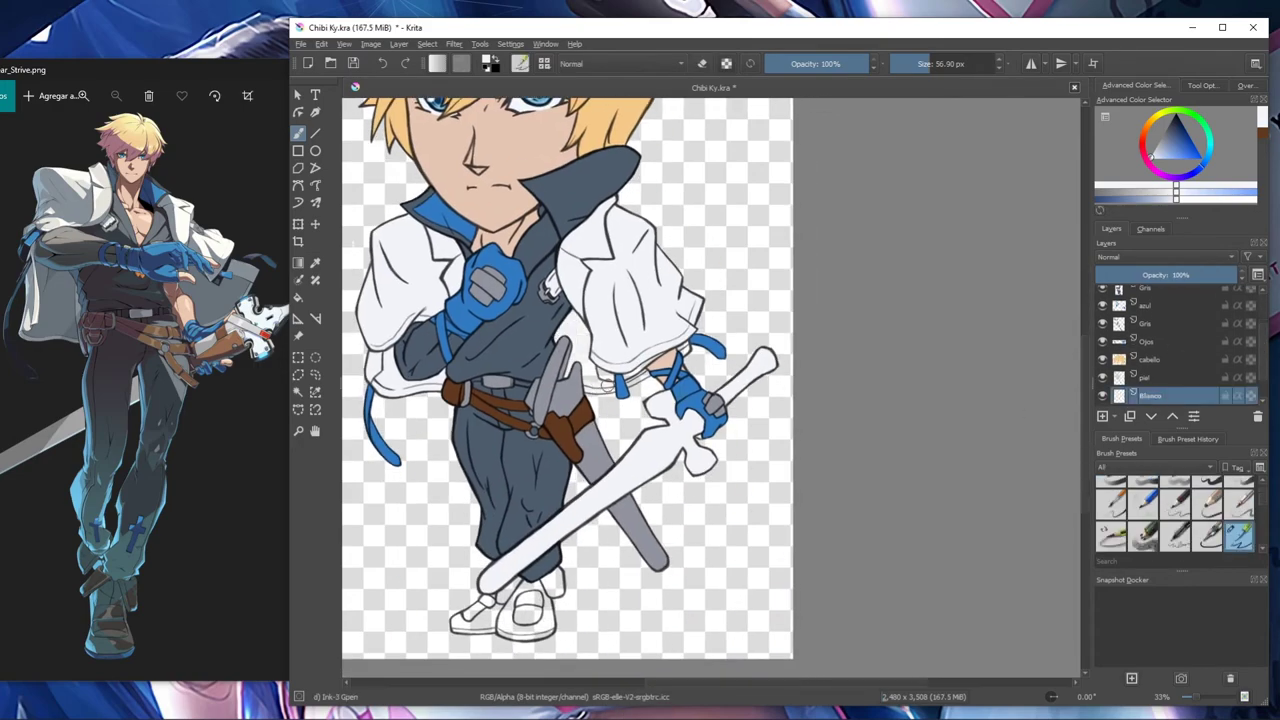
# Clean up the line art around the sword handle and gloved hand with the eraser on Paint Layer 2.
pyautogui.scroll(3, 642, 358)
pyautogui.press('space')
pyautogui.moveTo(571, 448); pyautogui.dragTo(652, 436)
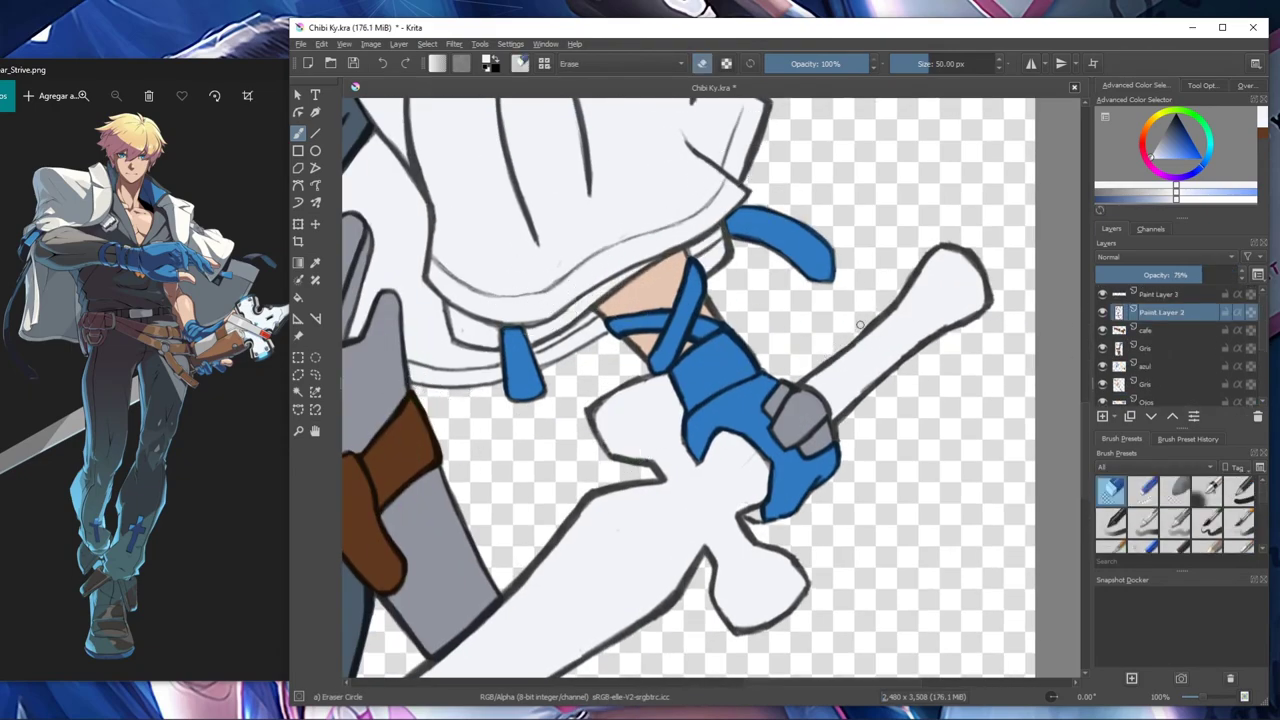
pyautogui.scroll(-8, 860, 324)
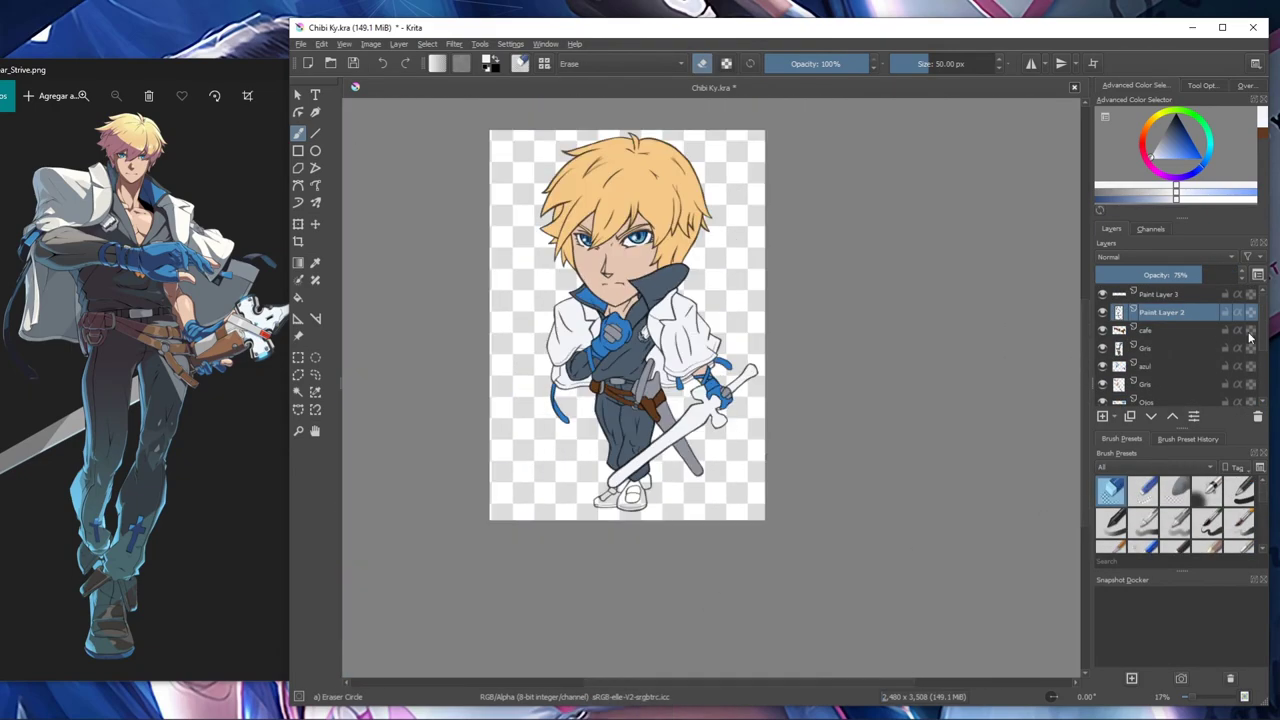
# On the negro layer, start filling both shoes with dark blue-grey, working along their outlines, soles and ankle parts.
pyautogui.click(1150, 384)
pyautogui.scroll(8, 636, 498)
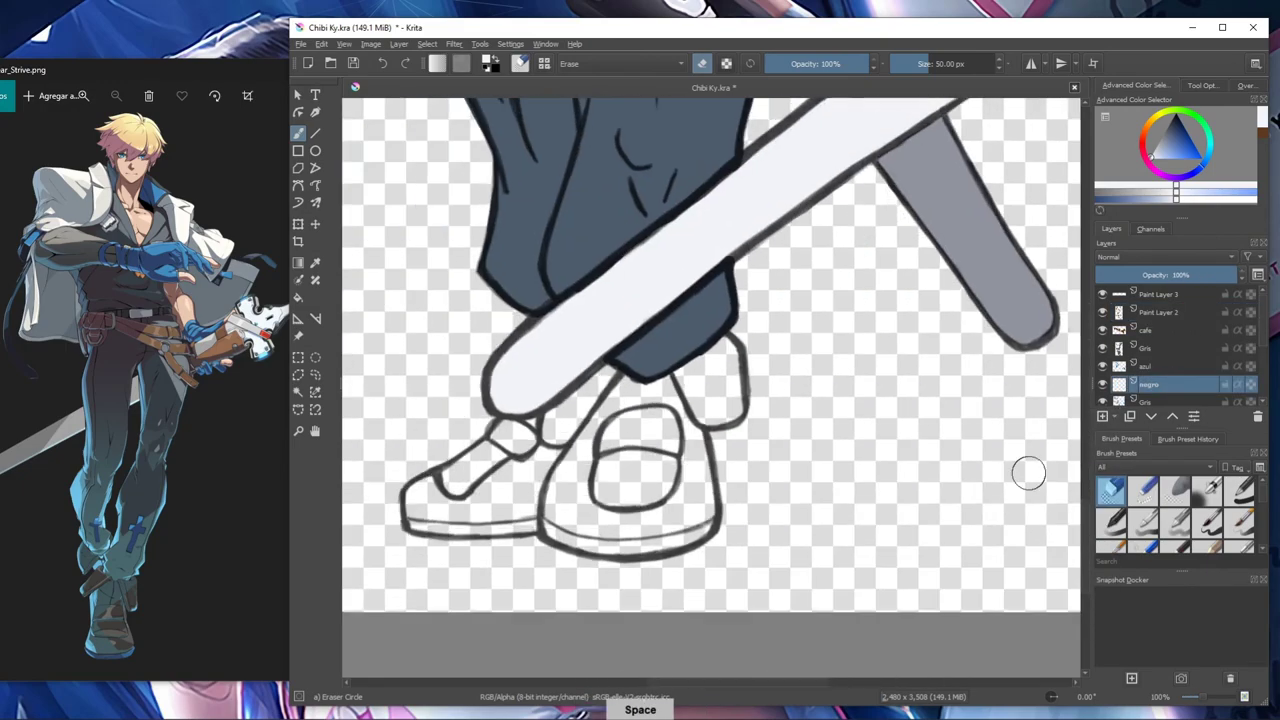
pyautogui.press('/')
pyautogui.moveTo(650, 407)
pyautogui.mouseDown()
pyautogui.moveTo(606, 374)
pyautogui.moveTo(536, 434)
pyautogui.moveTo(503, 435)
pyautogui.moveTo(458, 466)
pyautogui.moveTo(426, 523)
pyautogui.moveTo(597, 549)
pyautogui.moveTo(701, 536)
pyautogui.moveTo(736, 346)
pyautogui.mouseUp()
pyautogui.press('/')
pyautogui.press('/')
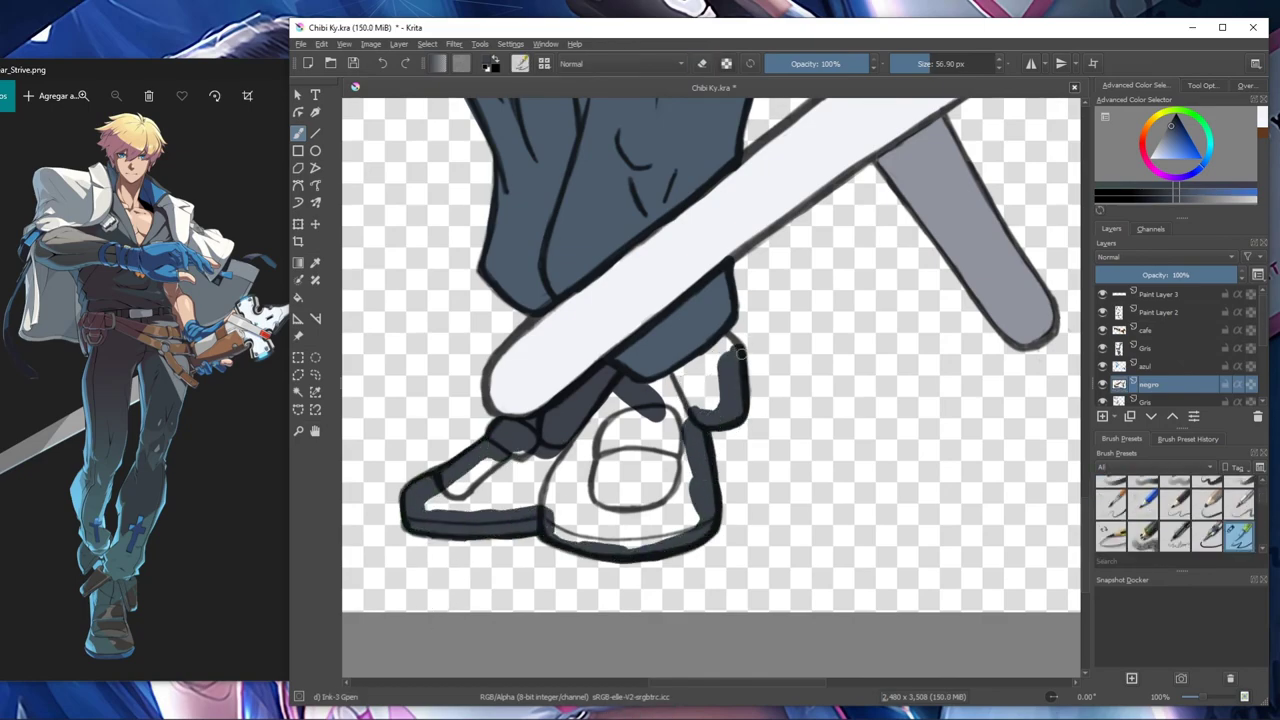
pyautogui.press('/')
# Complete the dark blue-grey fill of both shoes and the rear ankle flap on the negro layer, undoing a misplaced stroke.
pyautogui.click(1165, 351)
pyautogui.click(1166, 383)
pyautogui.press('/')
pyautogui.press('/')
pyautogui.click(1163, 349)
pyautogui.moveTo(665, 392)
pyautogui.mouseDown()
pyautogui.moveTo(720, 355)
pyautogui.moveTo(680, 442)
pyautogui.mouseUp()
pyautogui.hotkey('ctrl', 'z')
pyautogui.press('/')
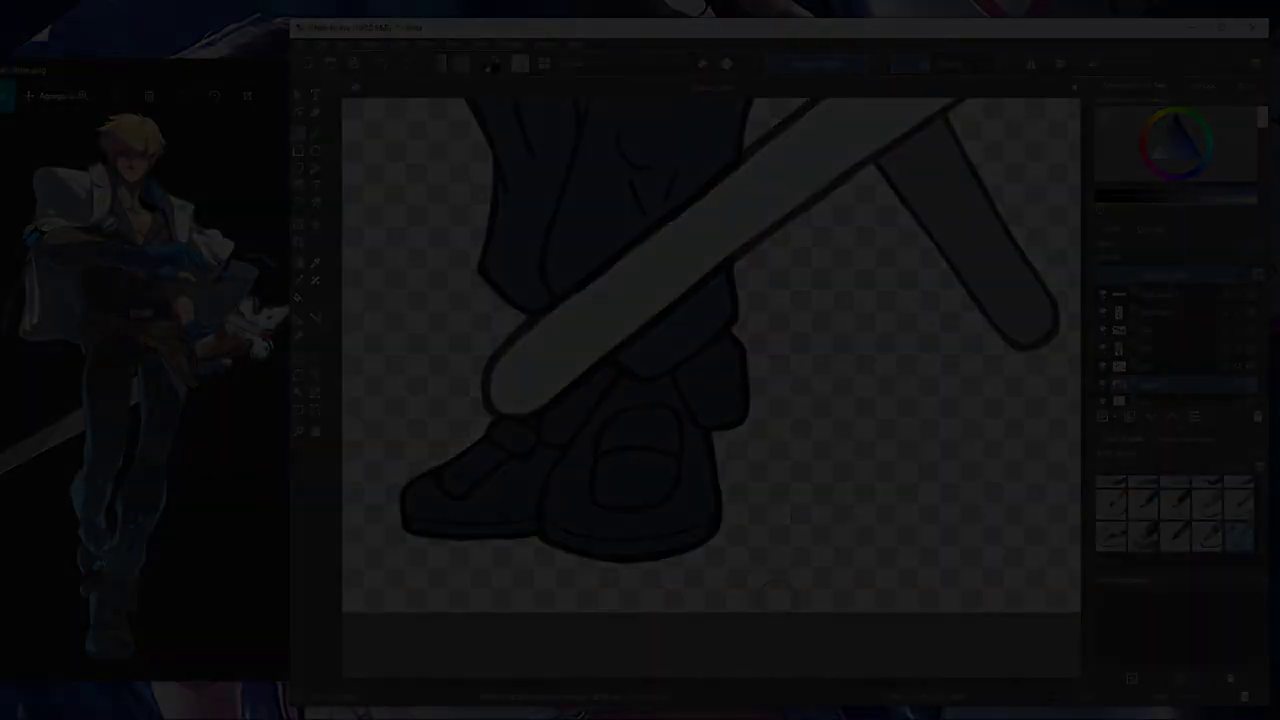